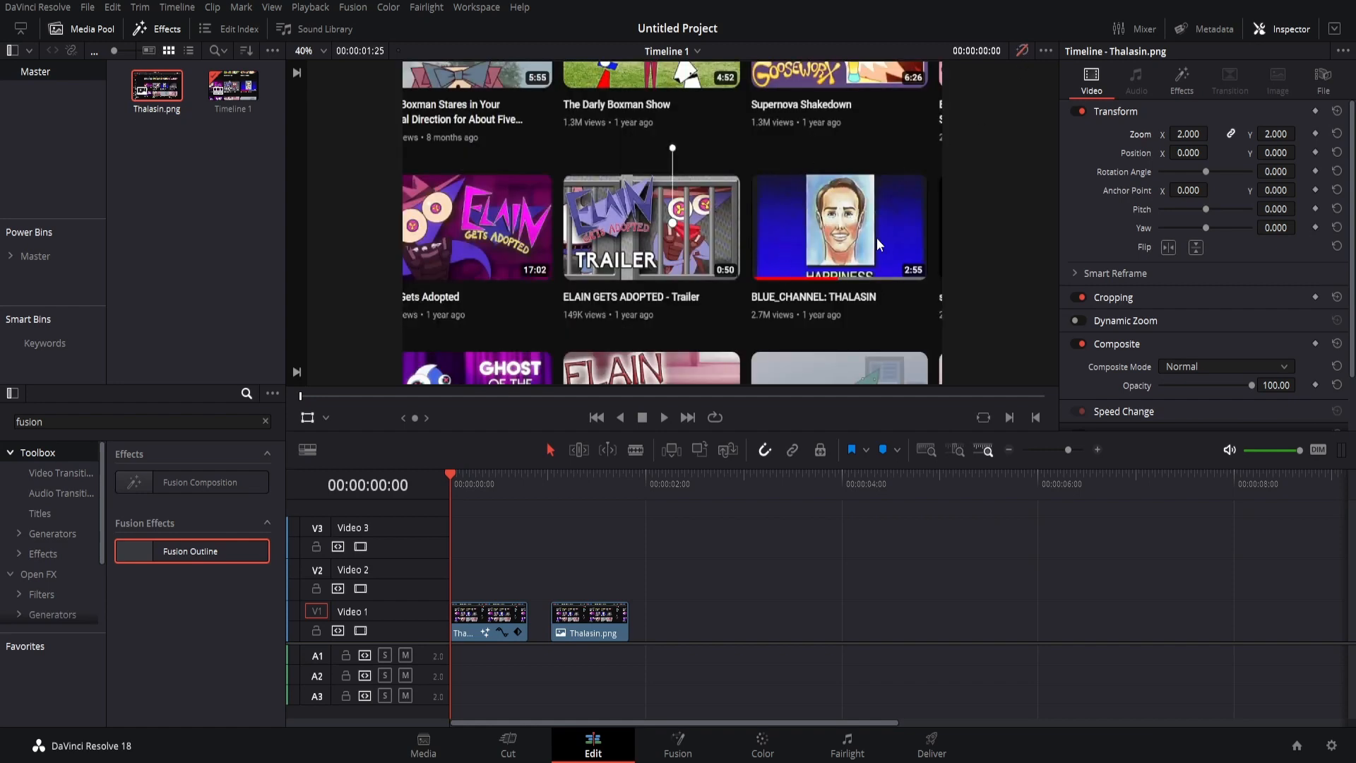
Step: Re-enable the bypassed color and Fusion effects in the viewer and look over the first Thalasin.png clip's Fusion nodes
click(1028, 50)
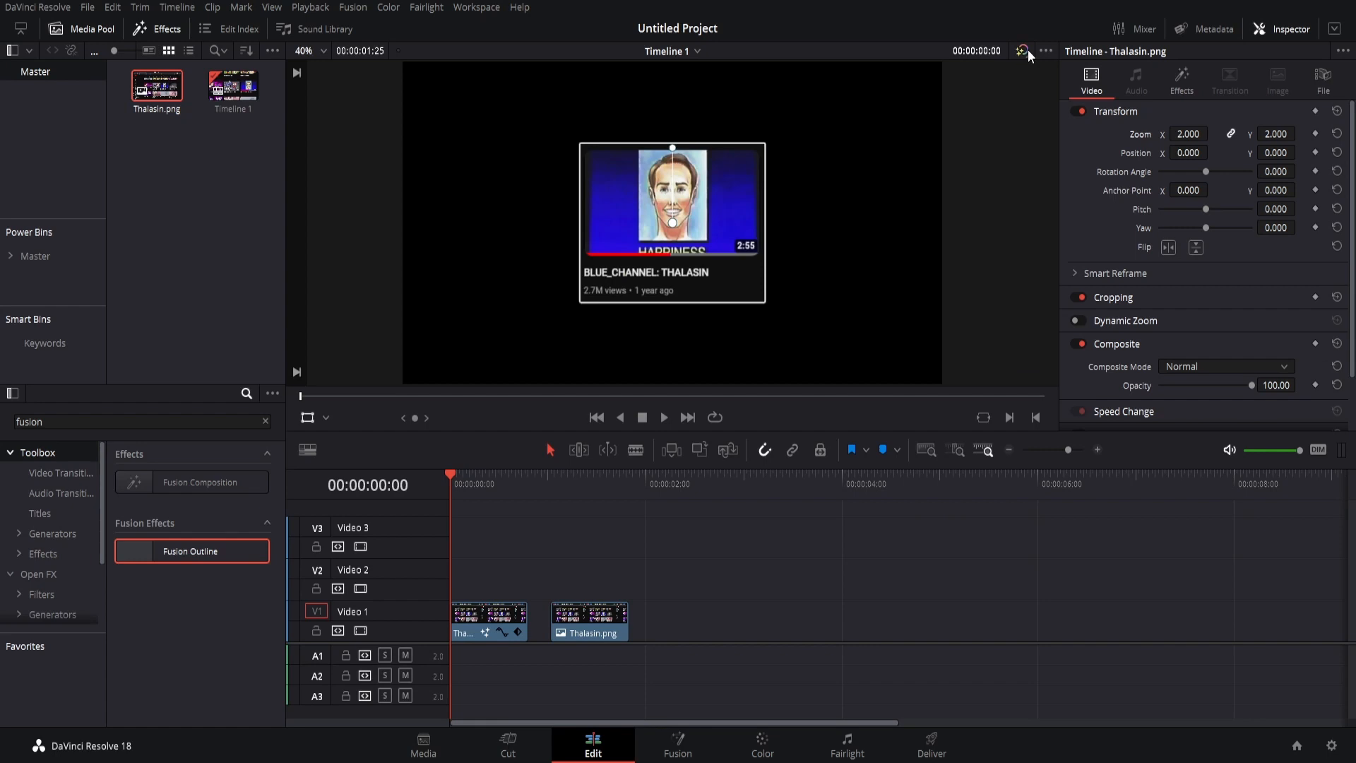
click(675, 741)
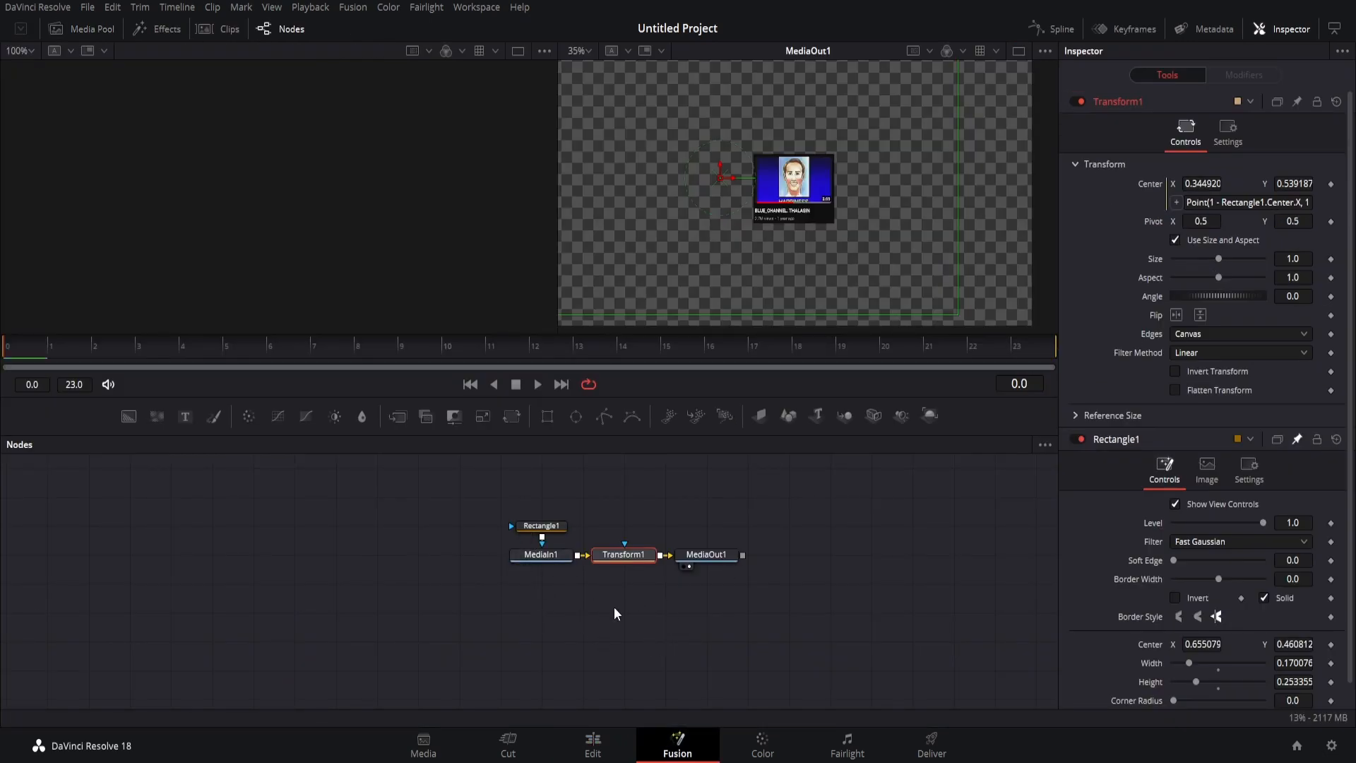
click(594, 743)
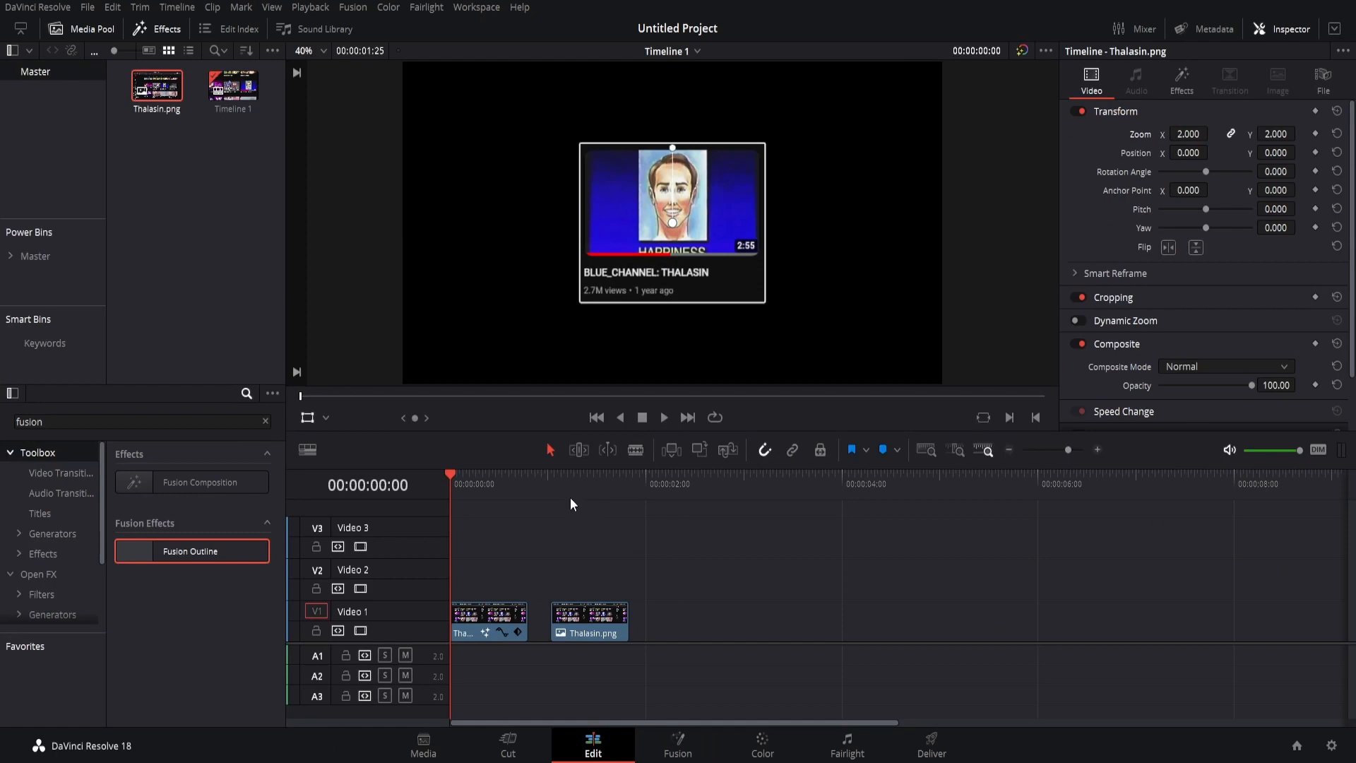
Step: Open the second Thalasin.png clip in Fusion and arrange its MediaIn1 and MediaOut1 nodes closer together
click(552, 495)
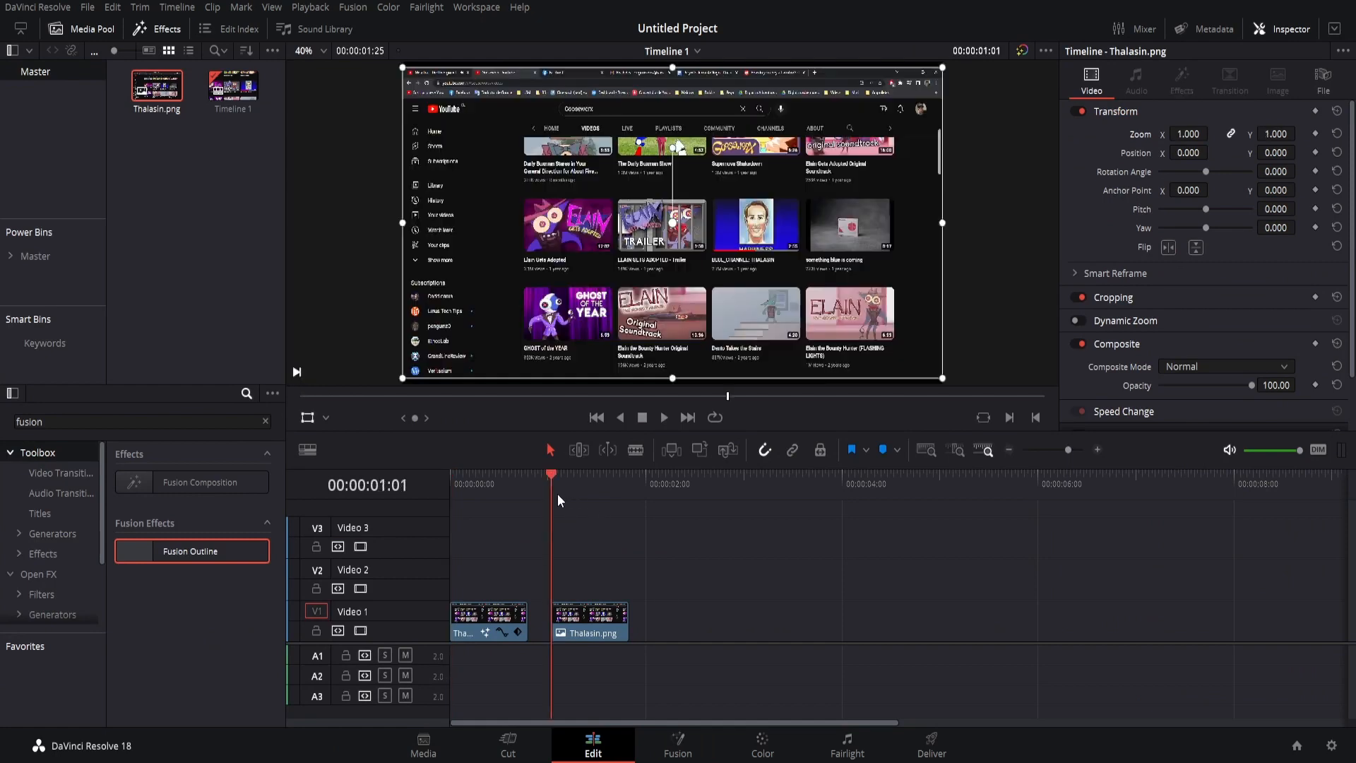
click(306, 418)
click(591, 613)
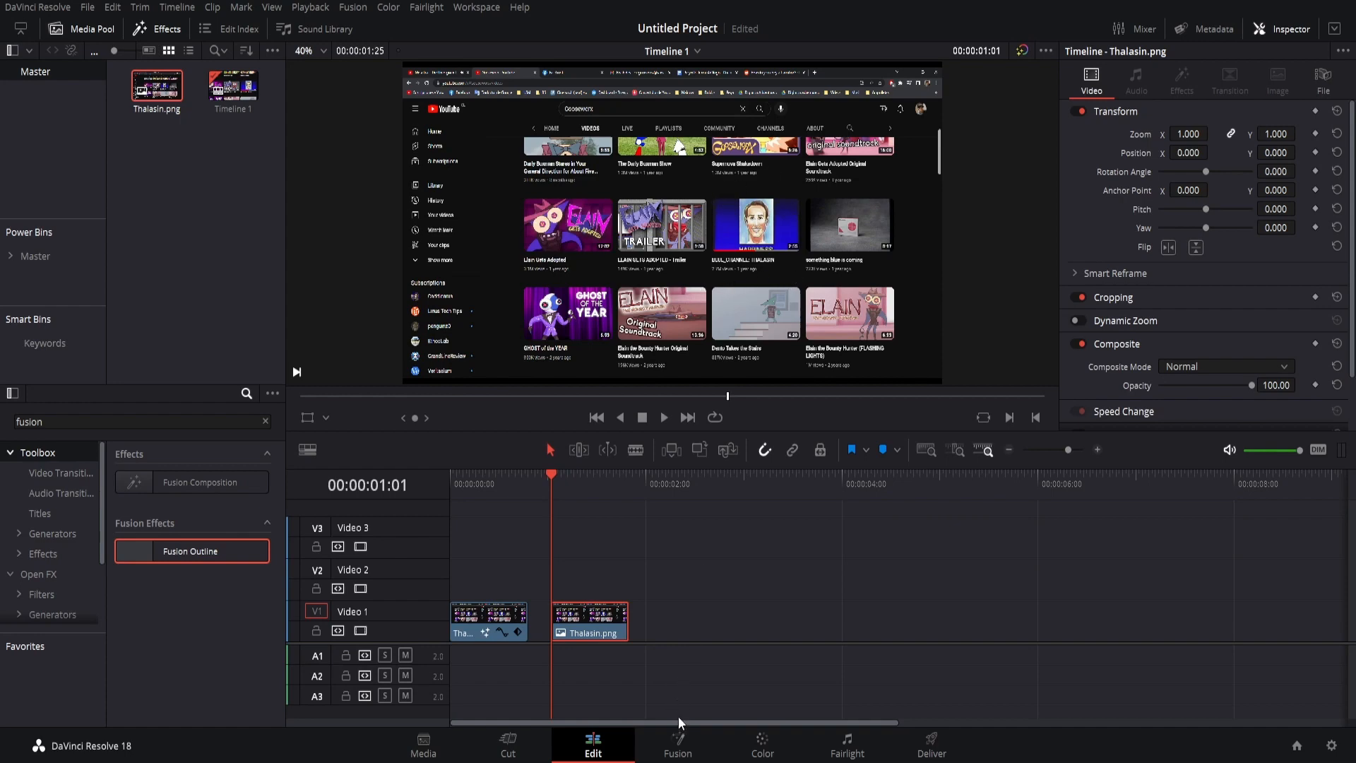
click(677, 743)
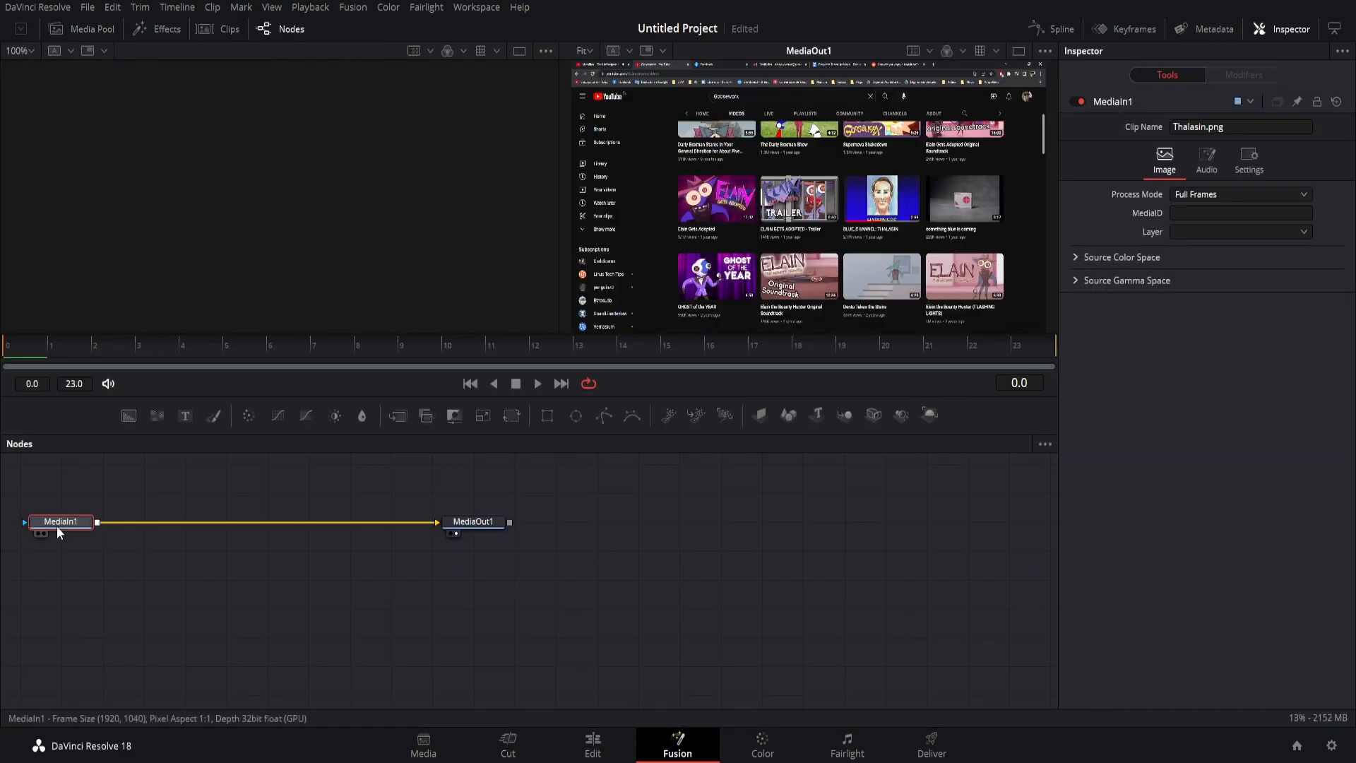
drag(56, 525, 272, 530)
drag(353, 545, 469, 624)
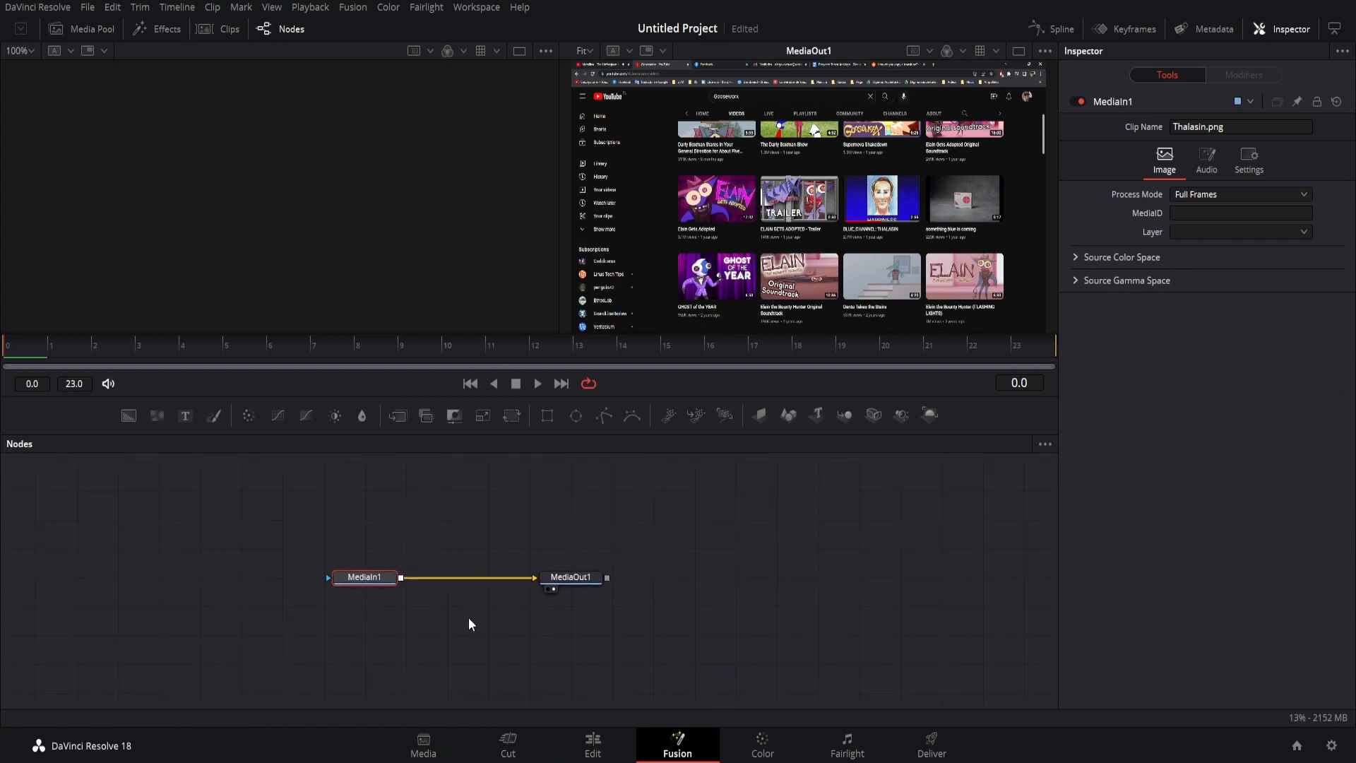
Step: Add a Rectangle mask to MediaIn1, center it on the BLUE_CHANNEL: THALASIN thumbnail and shrink it to about 0.21 by 0.25
click(549, 416)
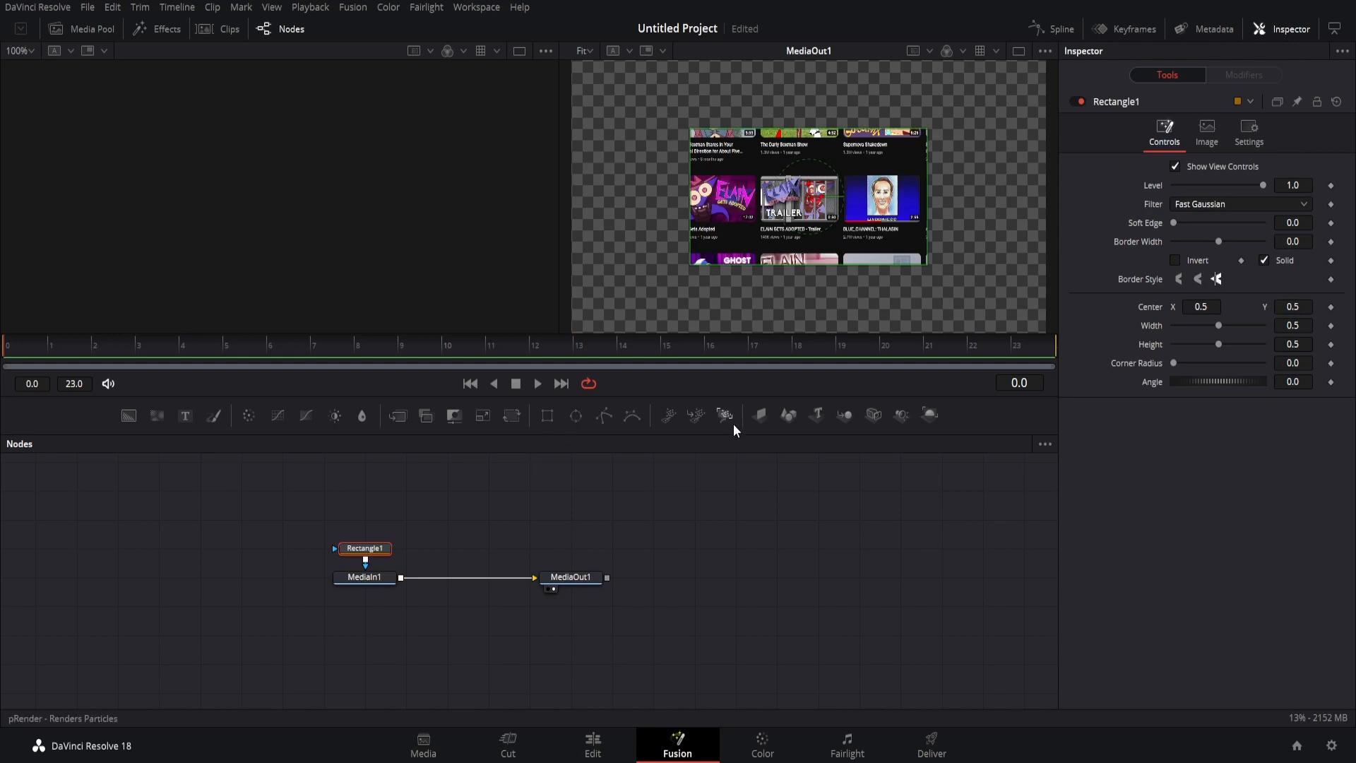
drag(810, 203, 882, 212)
scroll(1000, 140, up, 1)
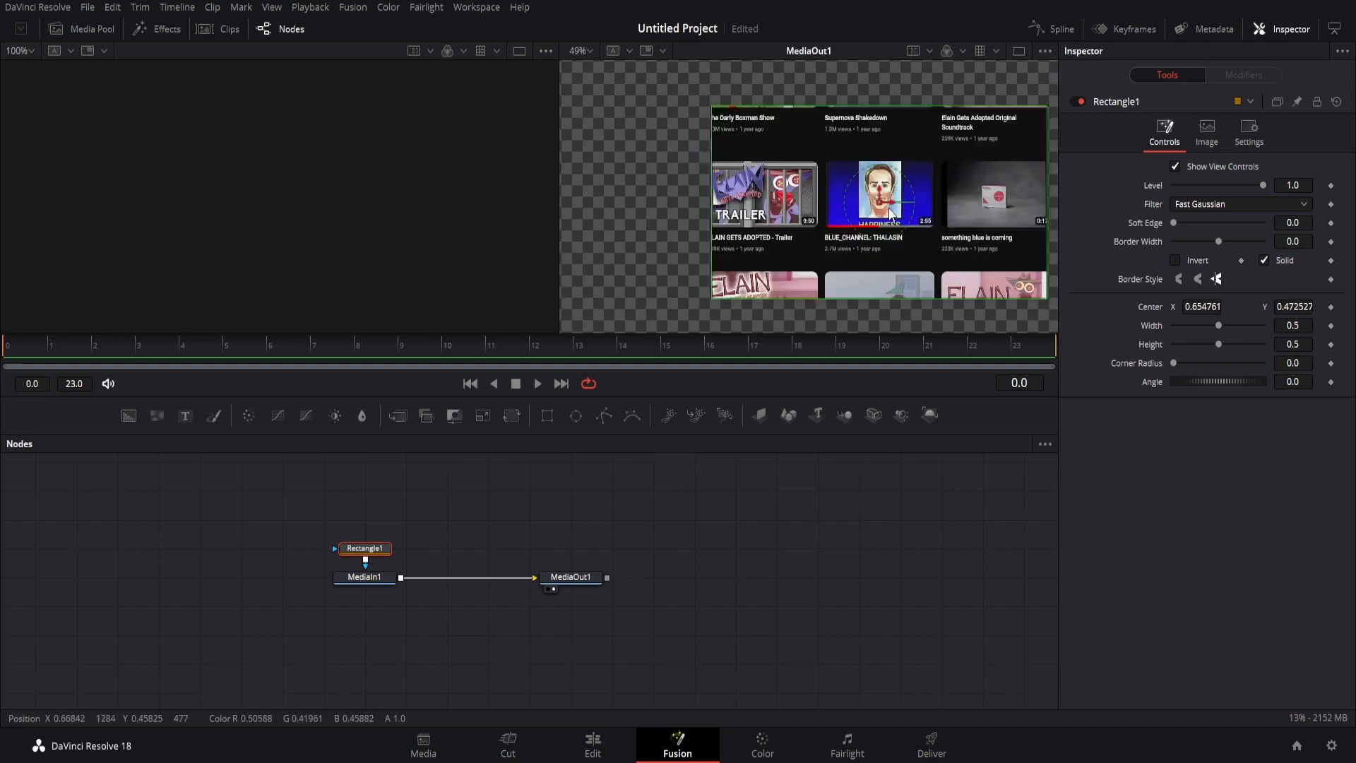
drag(1045, 105, 948, 153)
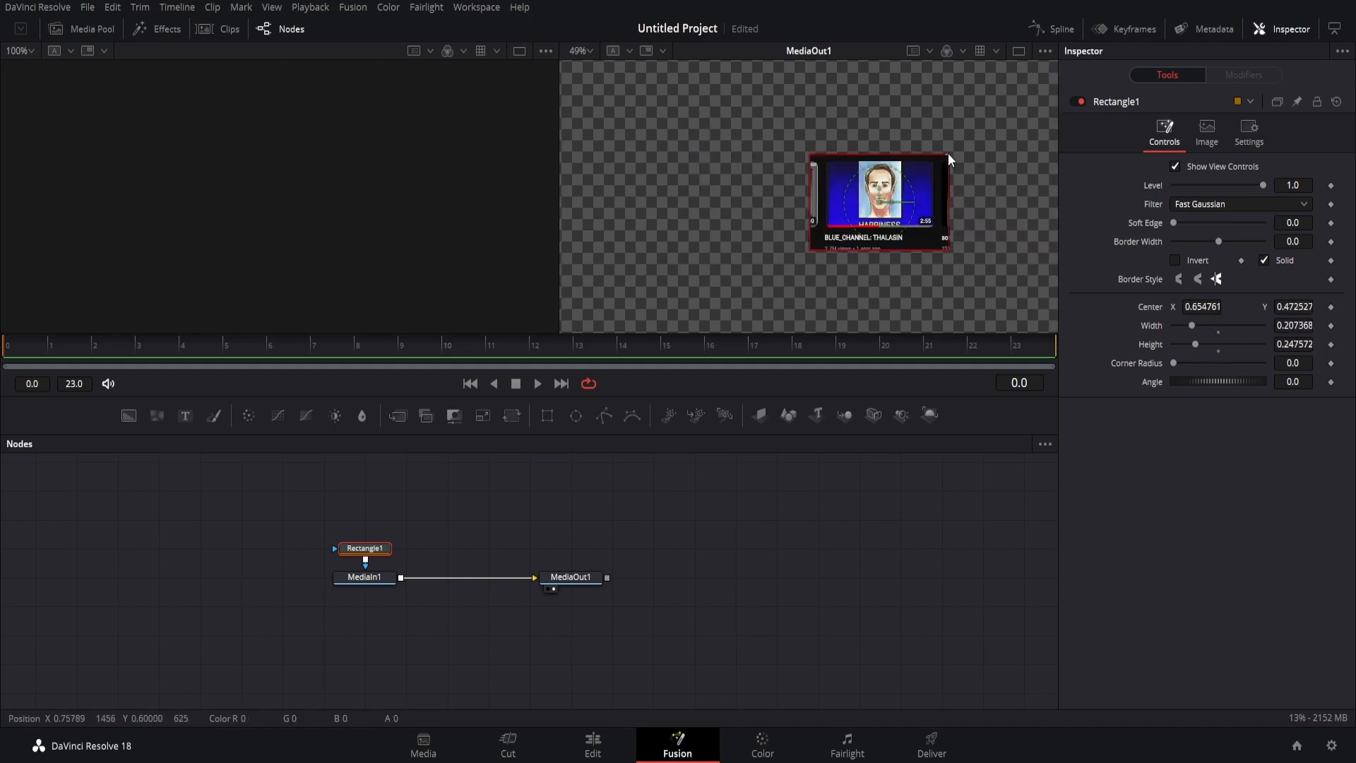
Step: Fit the rectangle mask tightly around the thumbnail and its title, about 0.17 wide and 0.25 high, with center Y about 0.46
scroll(948, 152, up, 4)
drag(1036, 83, 1006, 94)
scroll(954, 174, down, 1)
scroll(952, 182, up, 1)
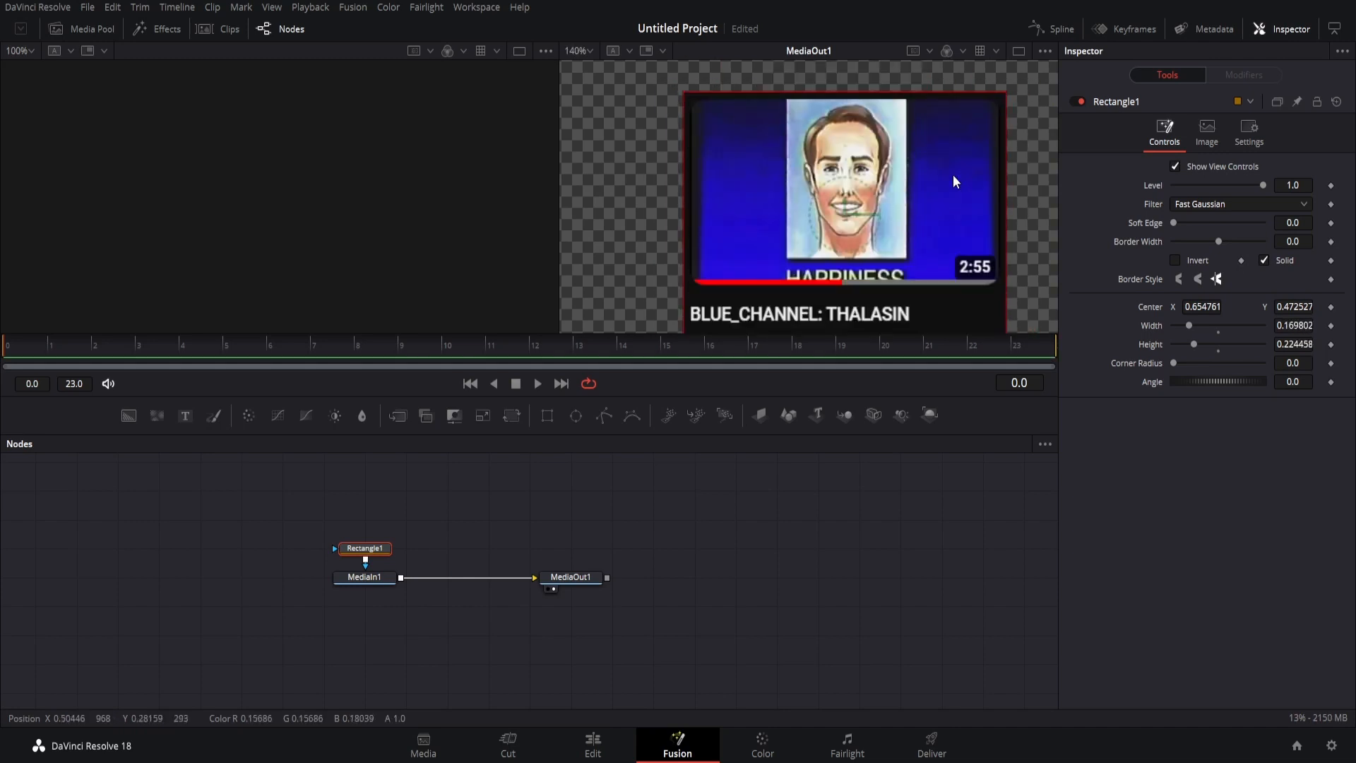
scroll(876, 212, down, 1)
drag(900, 121, 900, 111)
drag(864, 197, 864, 209)
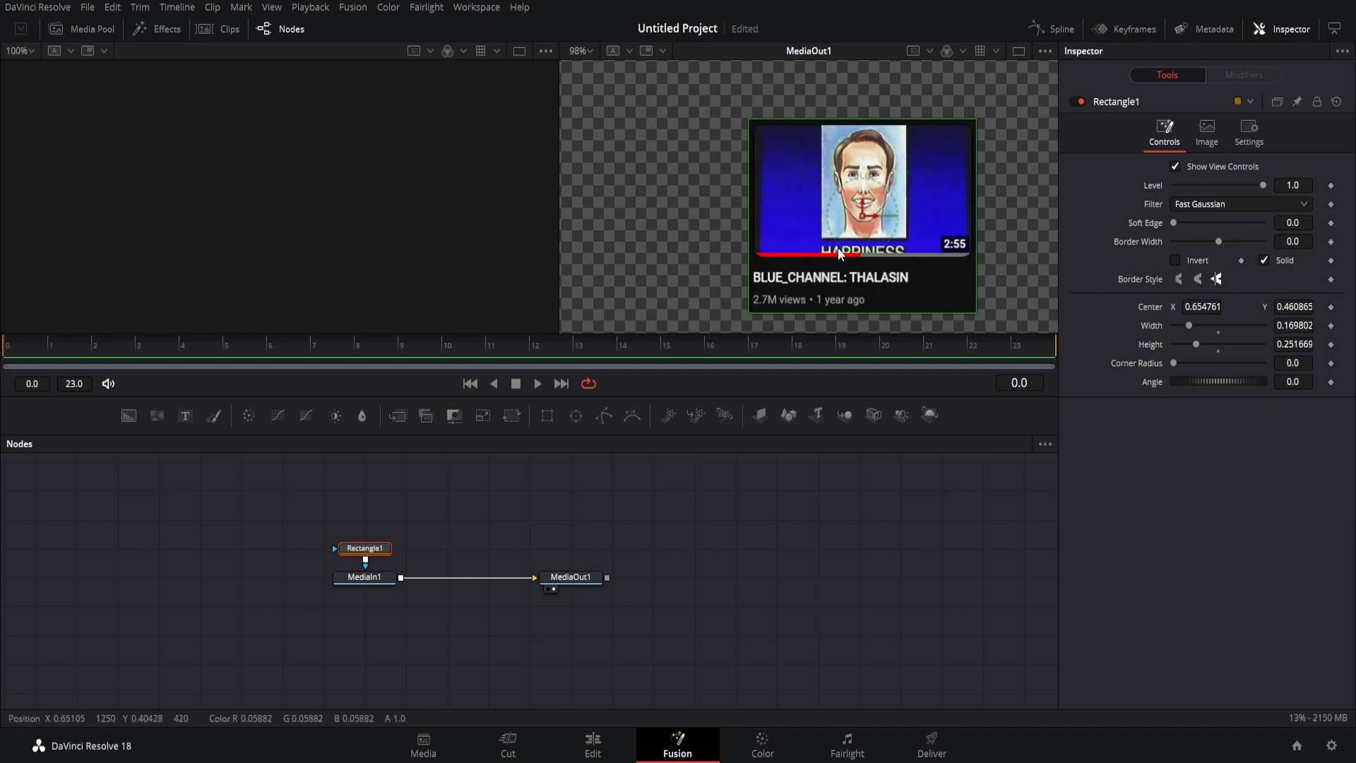
Step: Insert a Transform node on the connection between MediaIn1 and MediaOut1
scroll(817, 251, down, 5)
drag(740, 250, 758, 226)
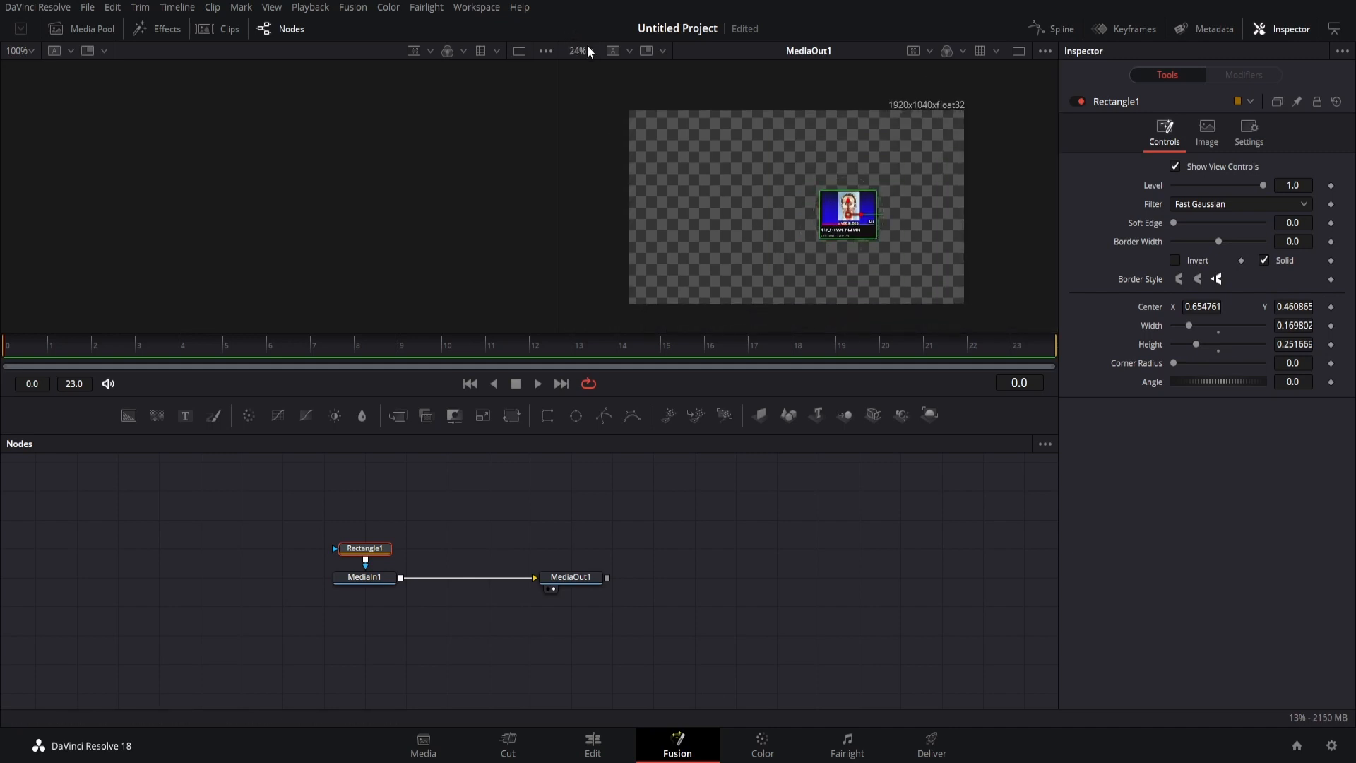
click(587, 65)
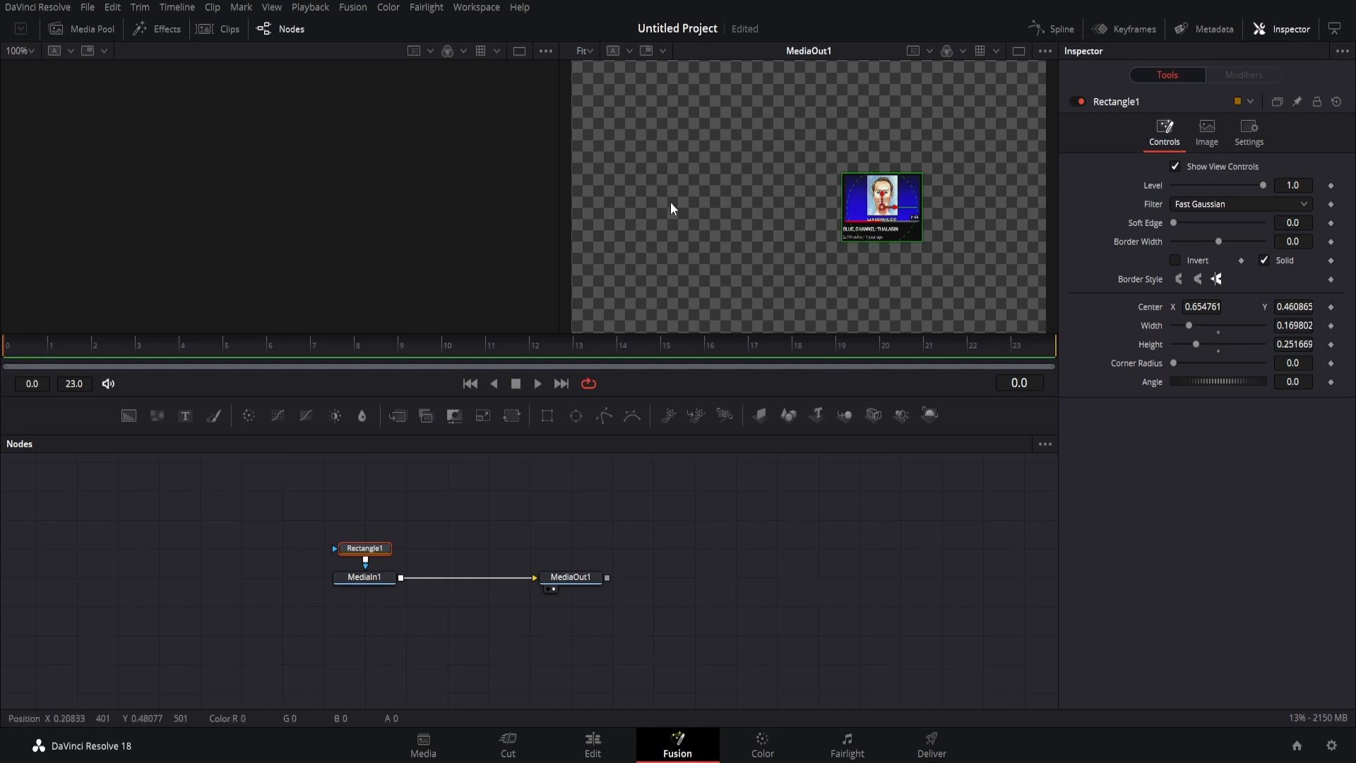
scroll(671, 202, down, 1)
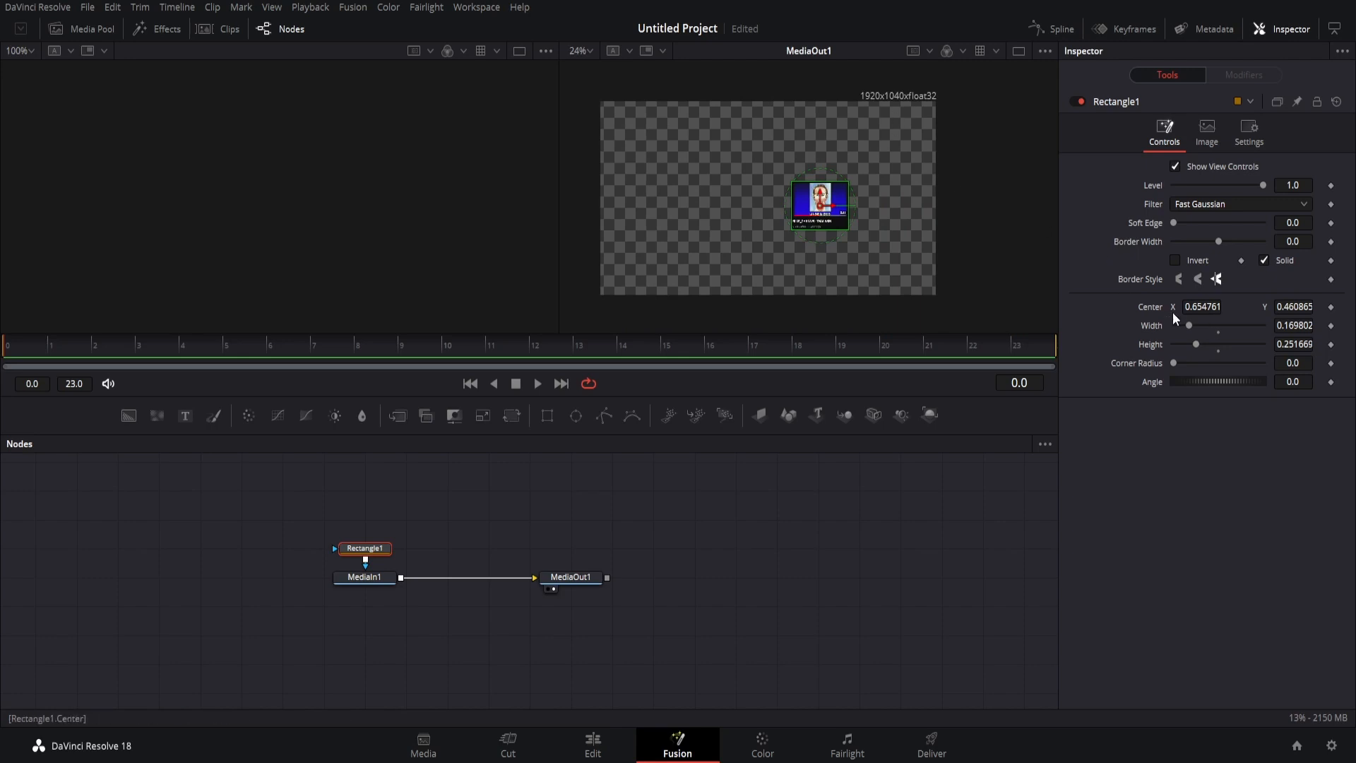
scroll(803, 209, up, 1)
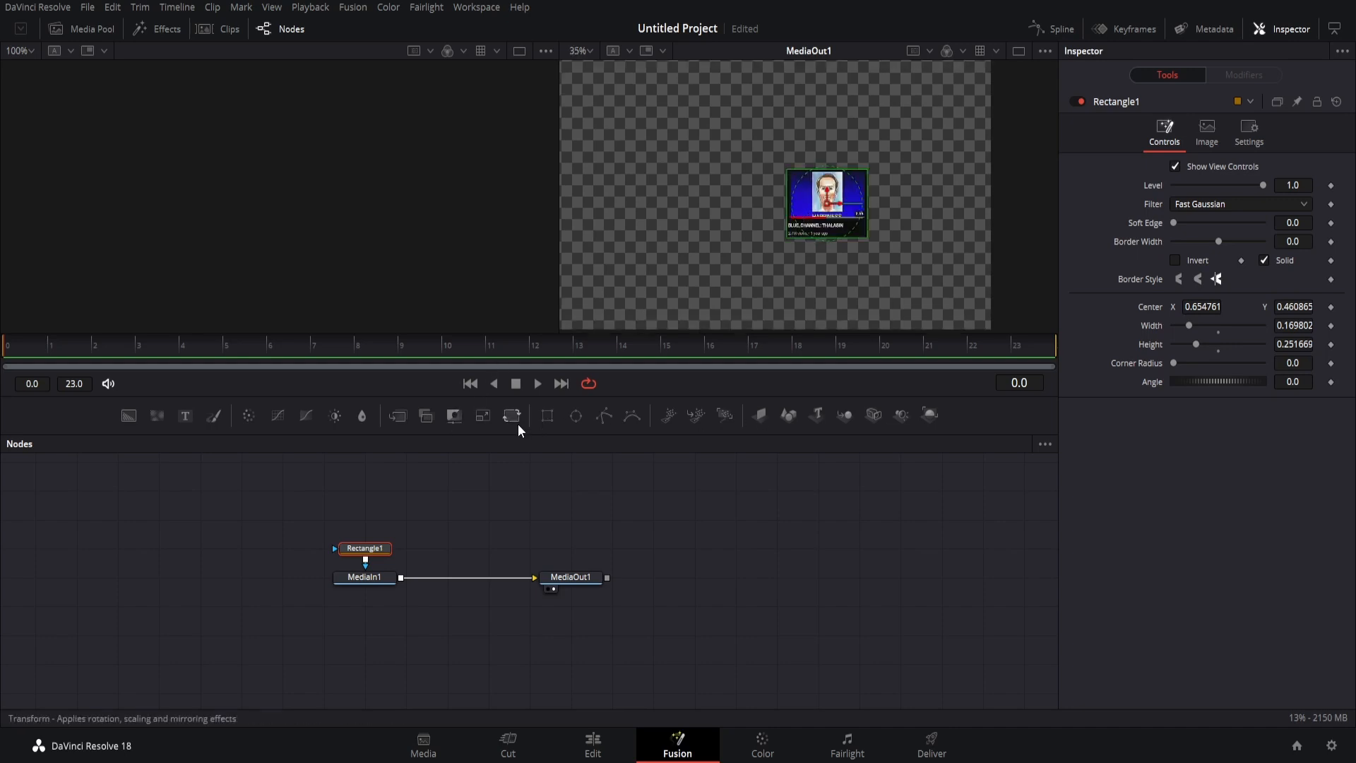
drag(516, 421, 495, 503)
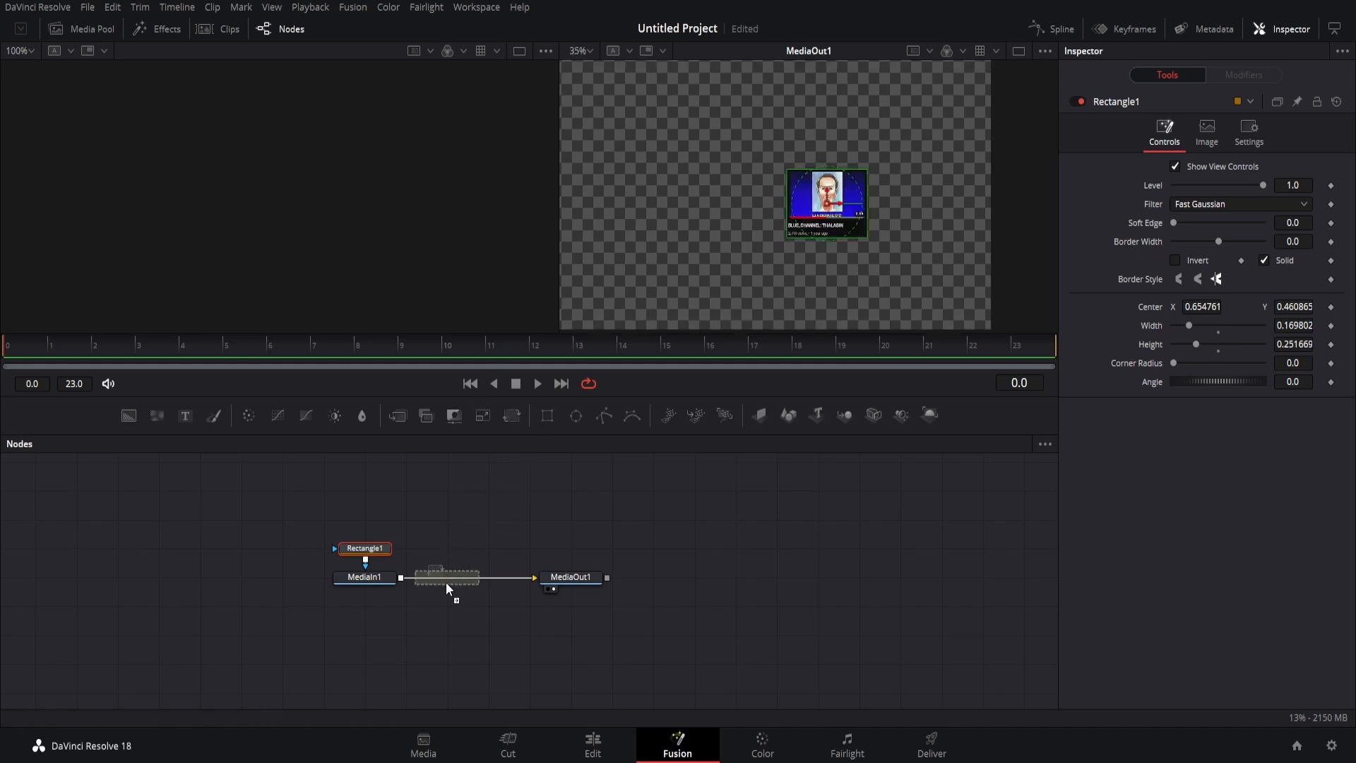
drag(446, 582, 429, 579)
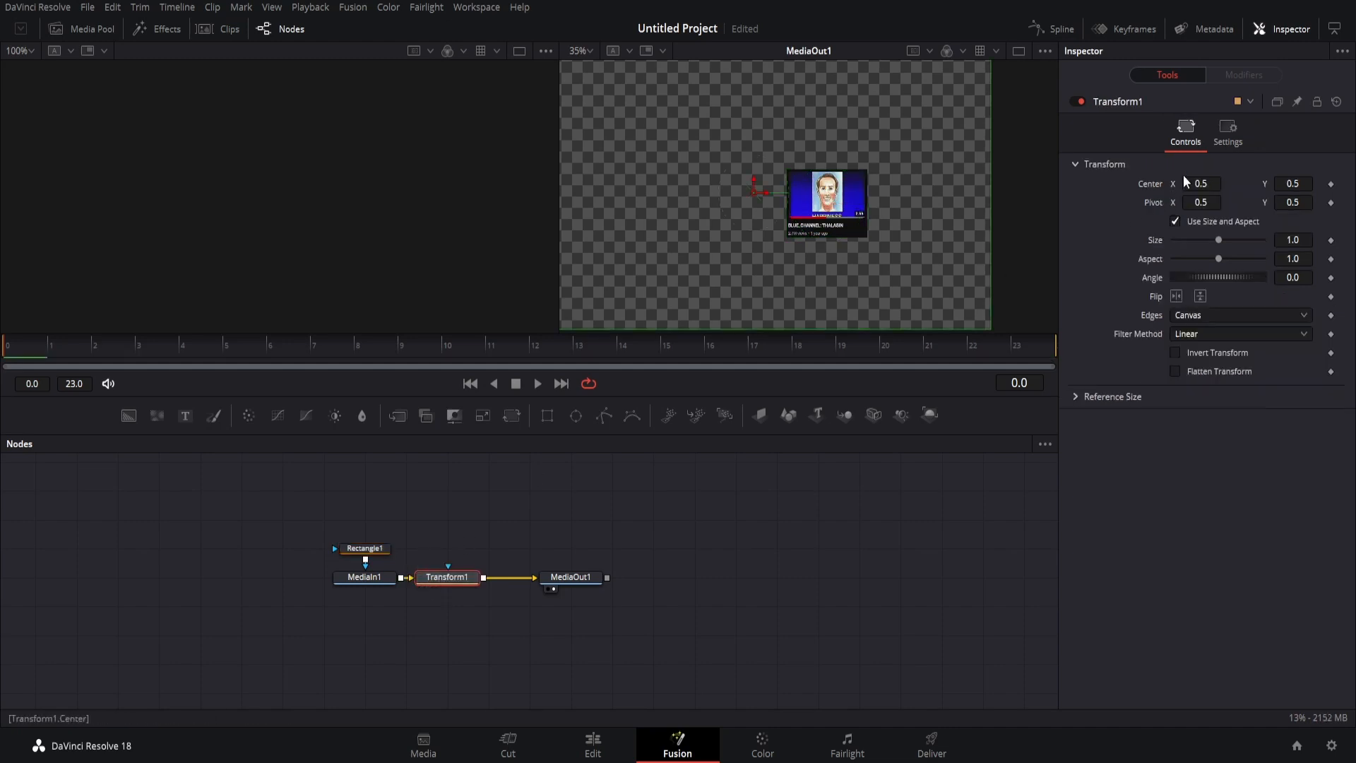
Step: Pin the Rectangle1 settings so they stay shown alongside Transform1, and add an expression to Transform1's Center
click(366, 548)
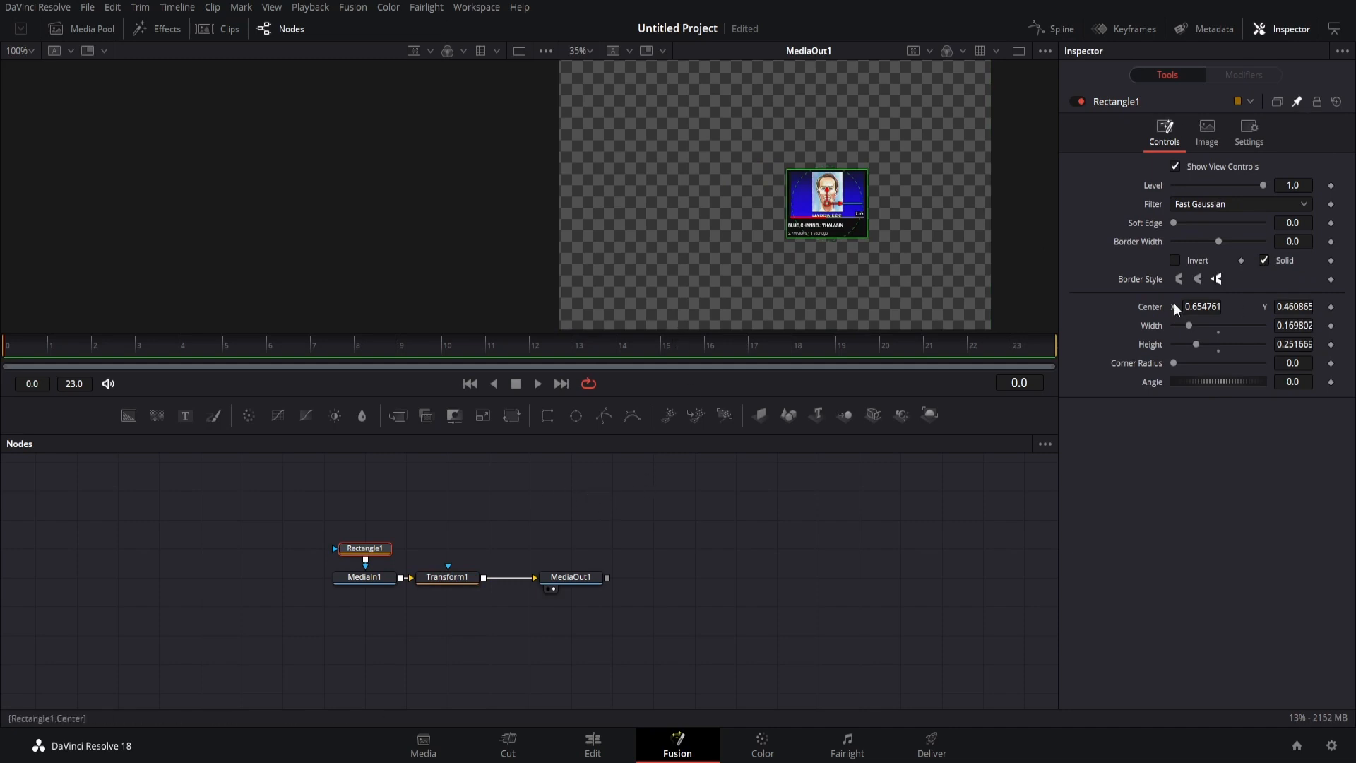
click(451, 585)
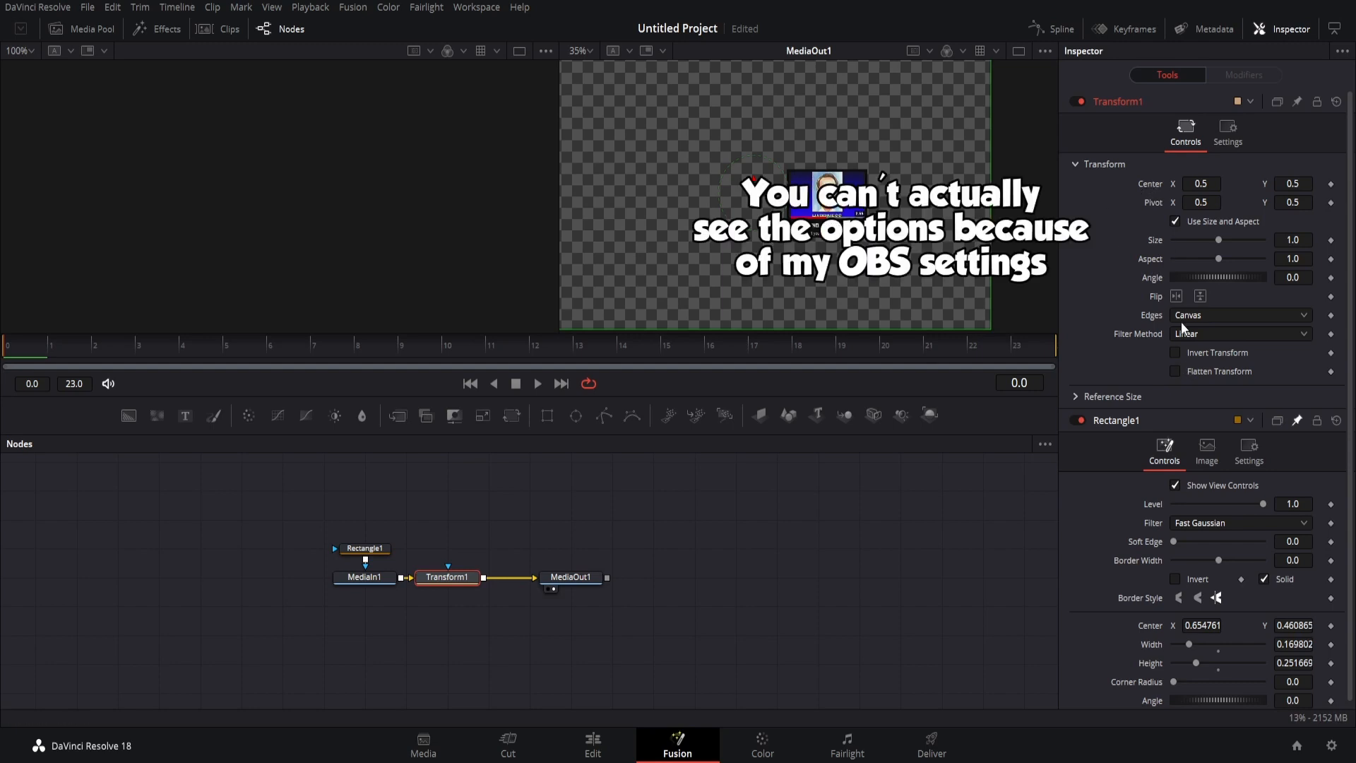
click(1173, 353)
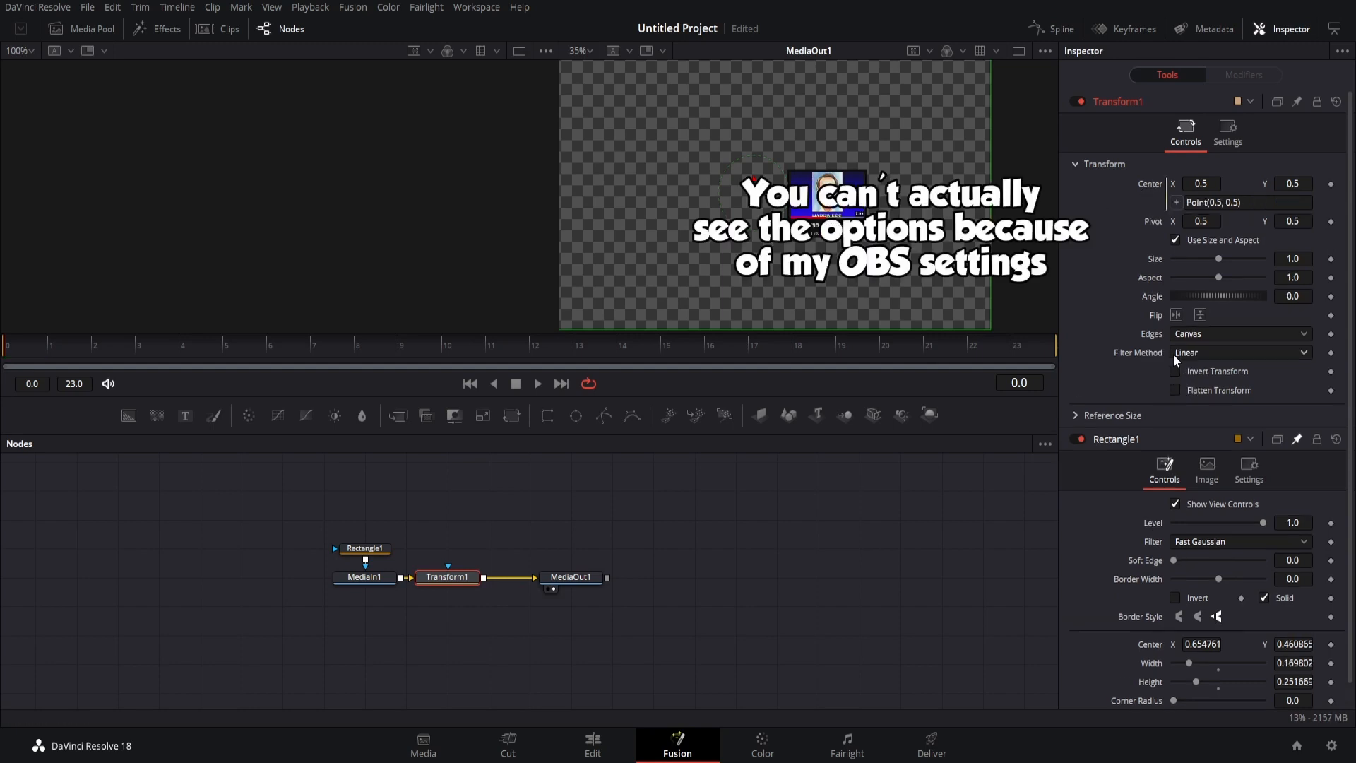
Step: Replace the coordinates inside the Center expression's Point() with "1 -" followed by a link to Rectangle1's Center
click(1218, 204)
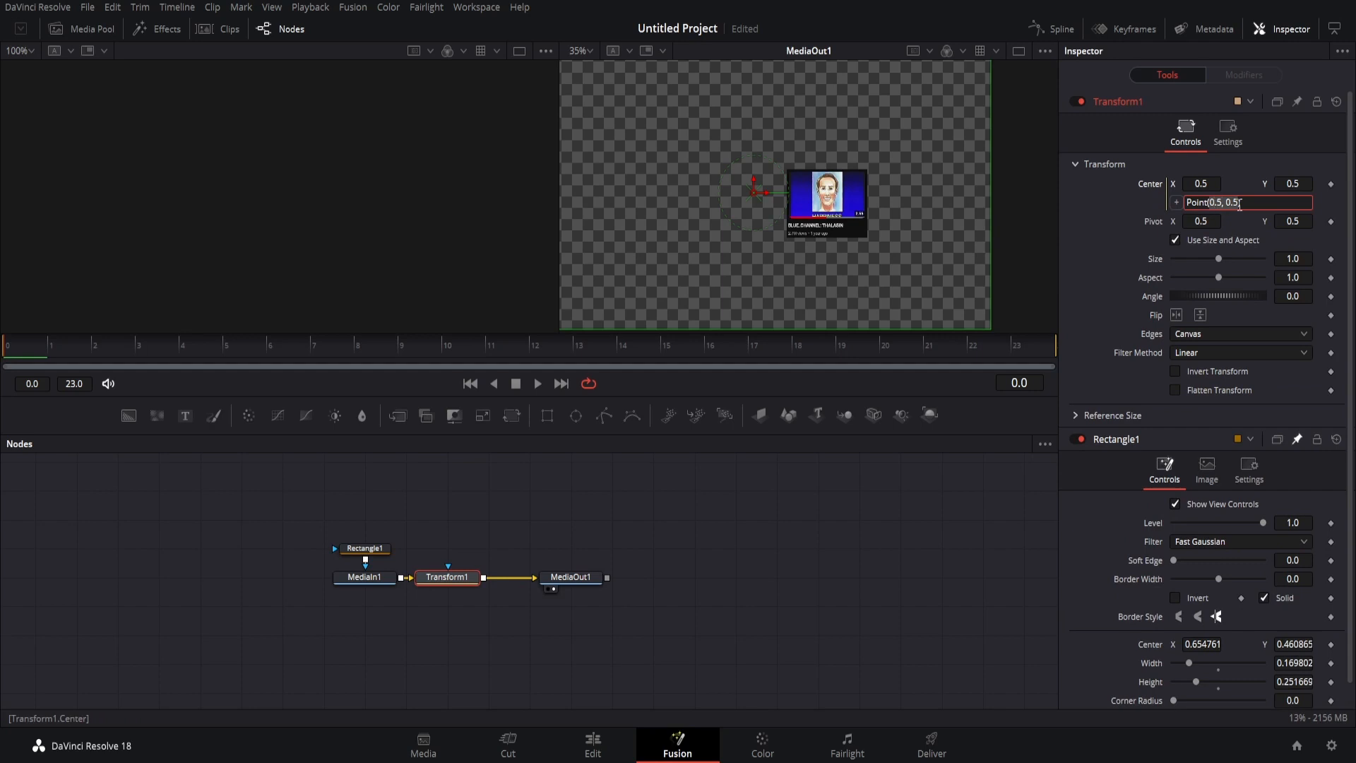
key(BackSpace)
key(BackSpace)
key(BackSpace)
key(BackSpace)
key(BackSpace)
key(BackSpace)
key(BackSpace)
key(BackSpace)
click(1177, 202)
text(1 -)
drag(1176, 203, 1179, 209)
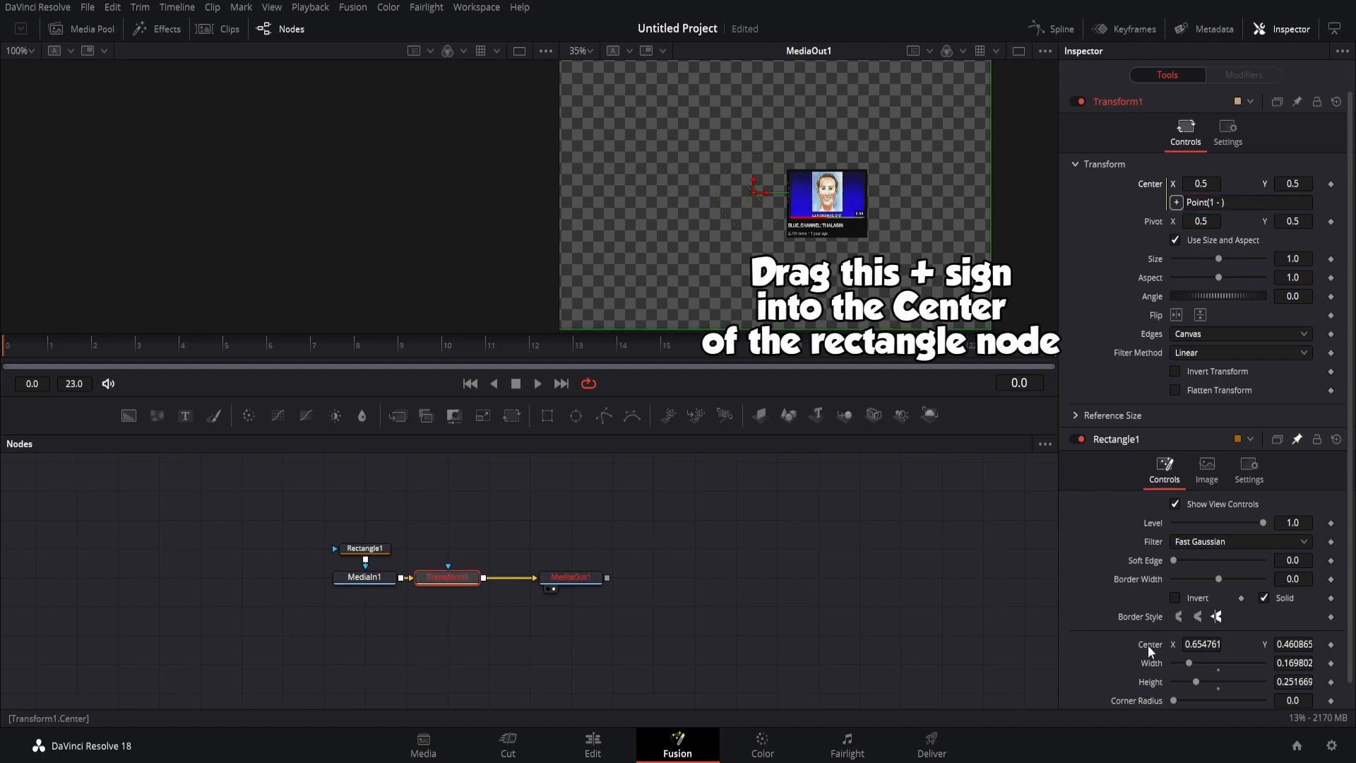
drag(1147, 645, 1149, 645)
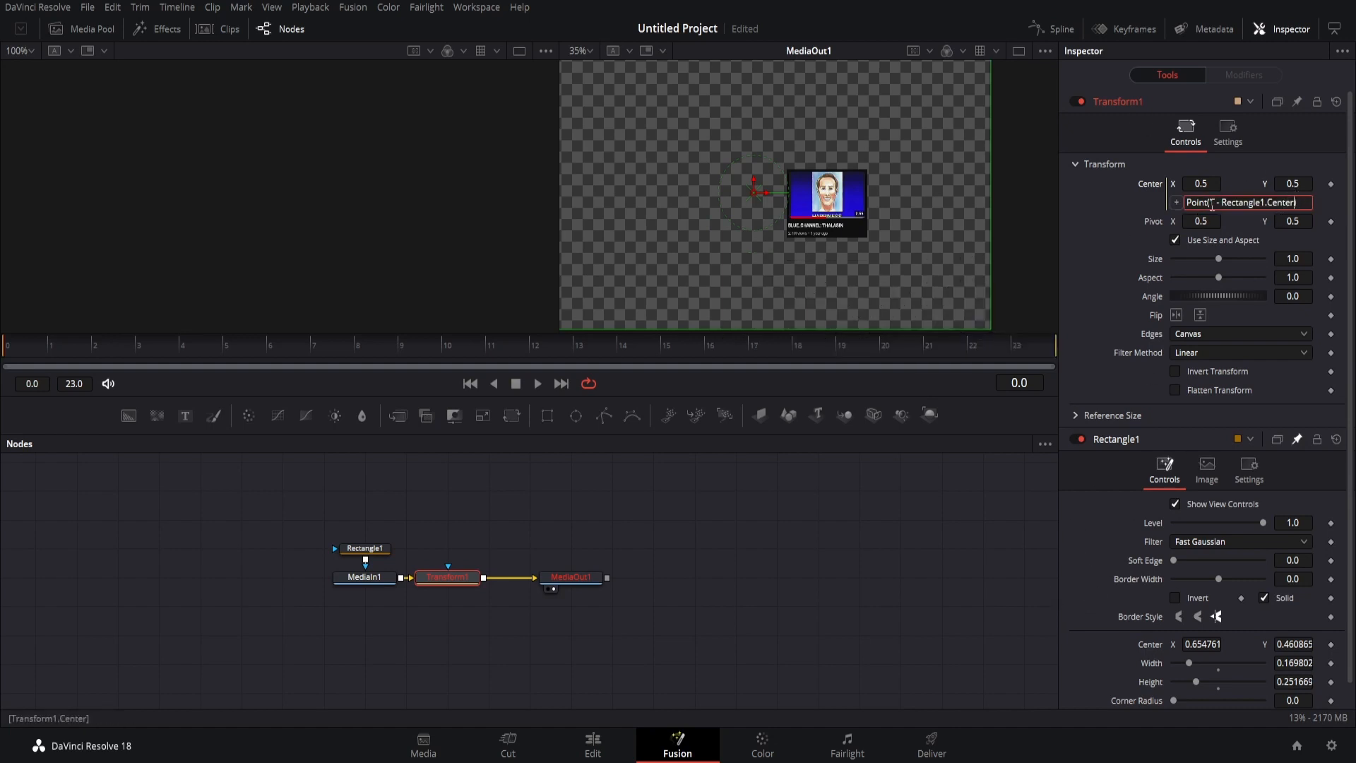
Step: Complete Transform1's Center expression as Point(1 - Rectangle1.Center.X, 1 - Rectangle1.Center.Y)
click(1295, 202)
text(.X,)
text(1 - Rectangle1.Center)
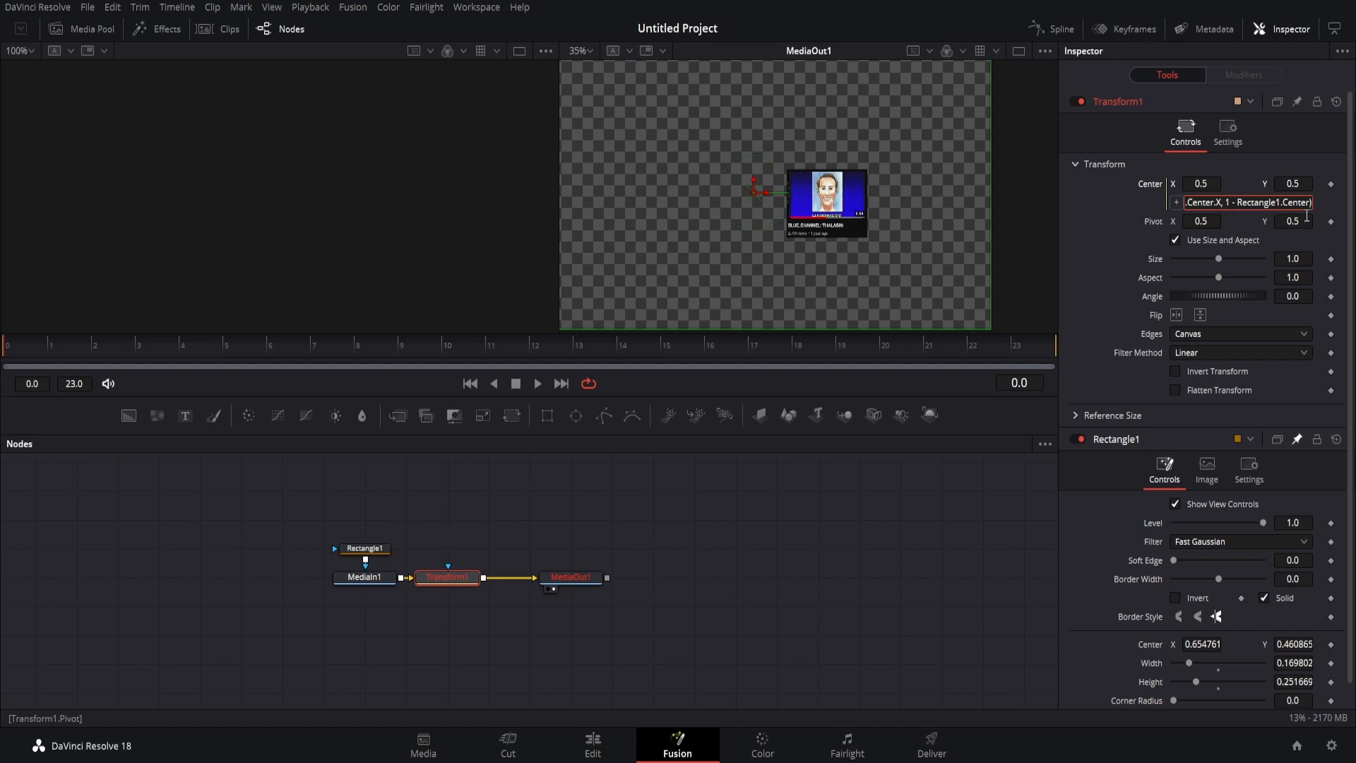
text(.Y))
key(Tab)
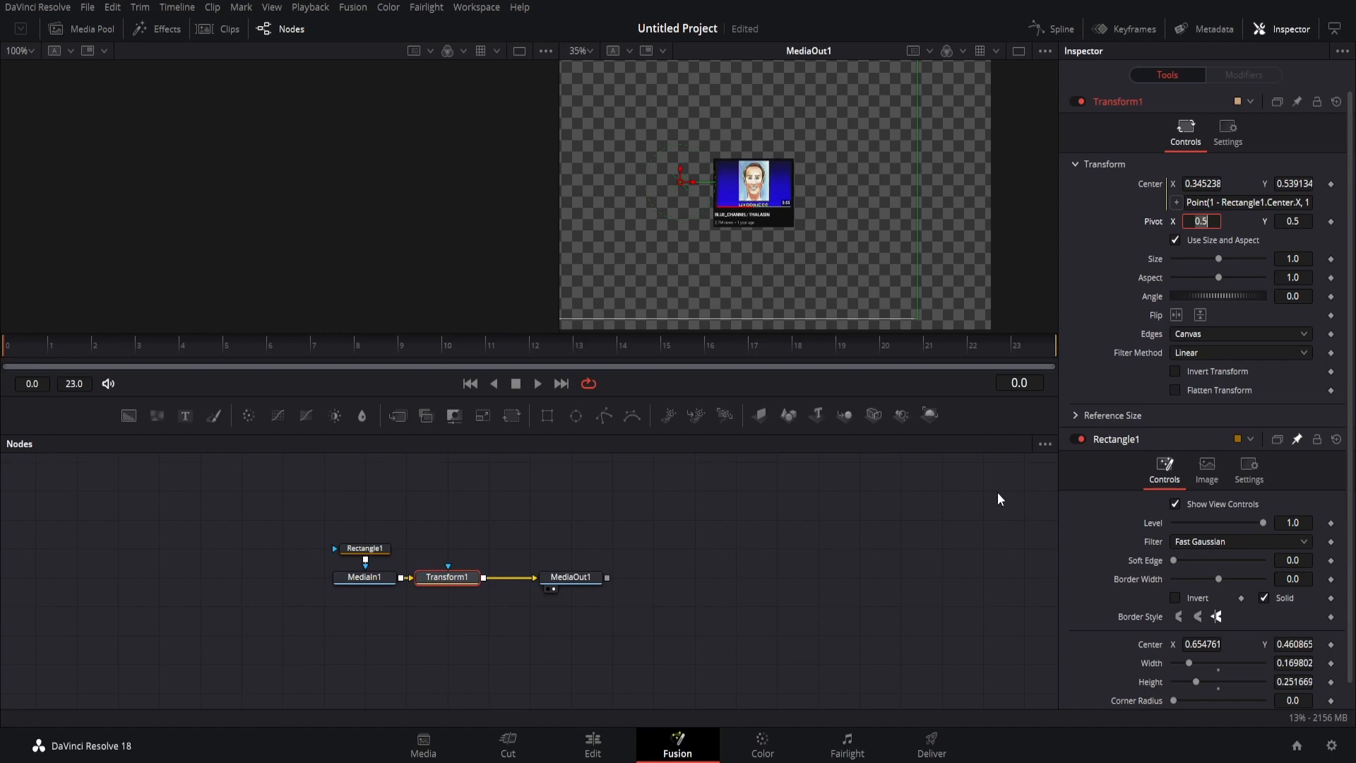
Step: Return to the Edit page and set the cropped clip's zoom to 2
click(593, 745)
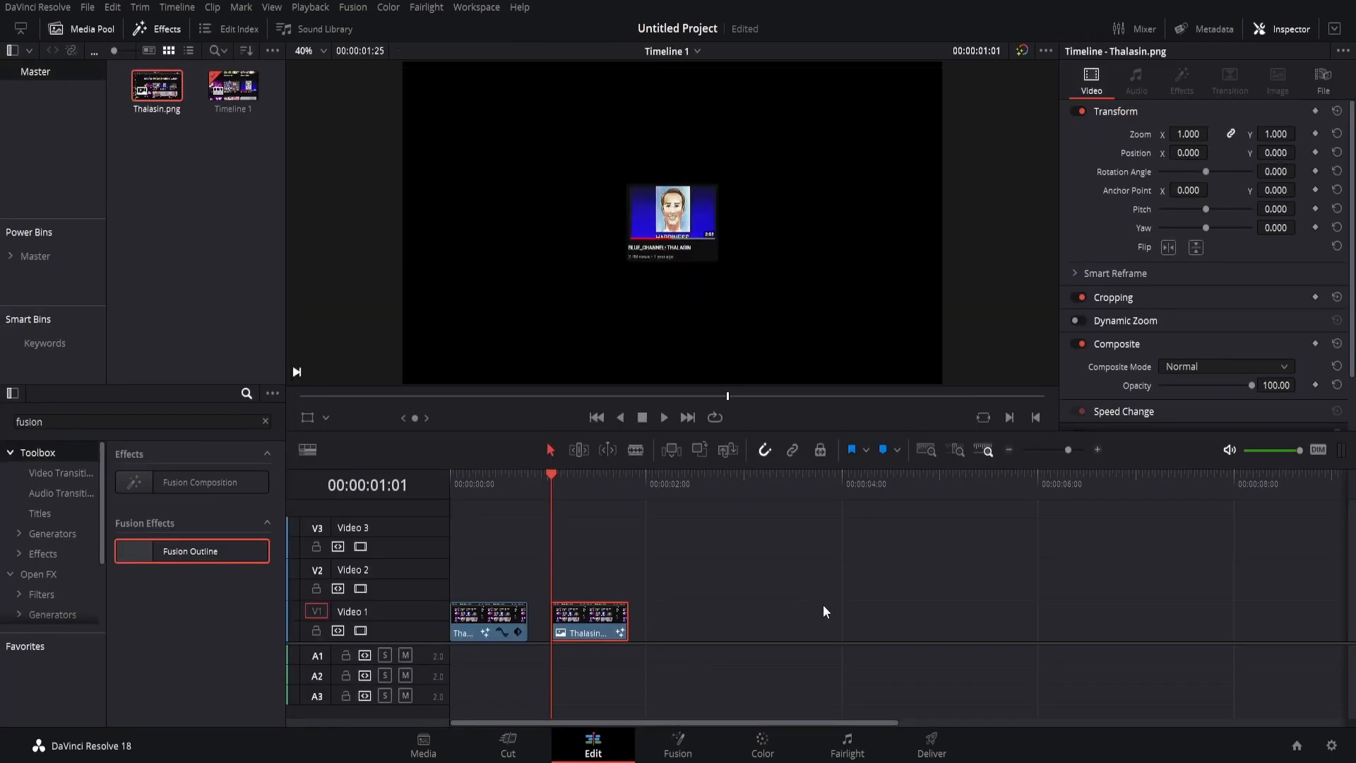
click(1189, 134)
text(2)
key(Return)
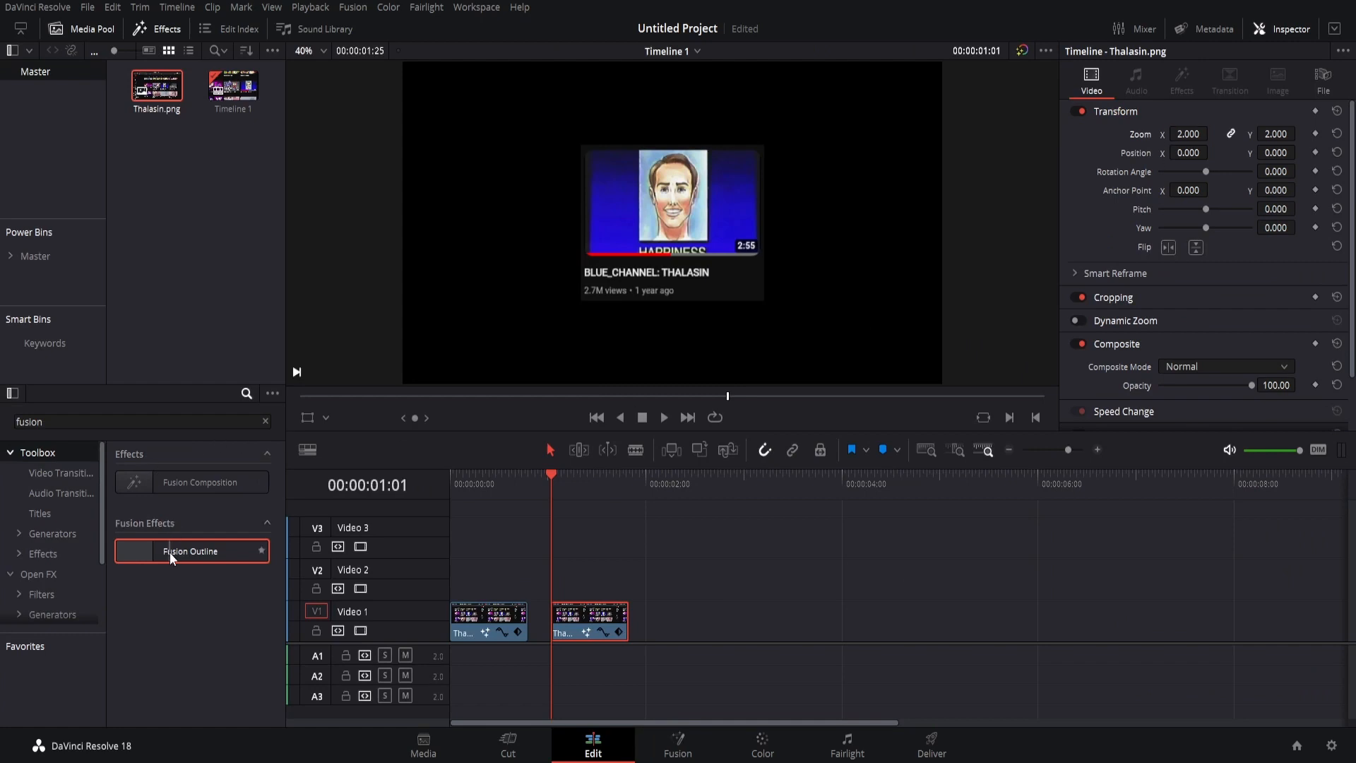
Step: Apply the Fusion Outline effect to the cropped clip and save the project
drag(170, 552, 570, 615)
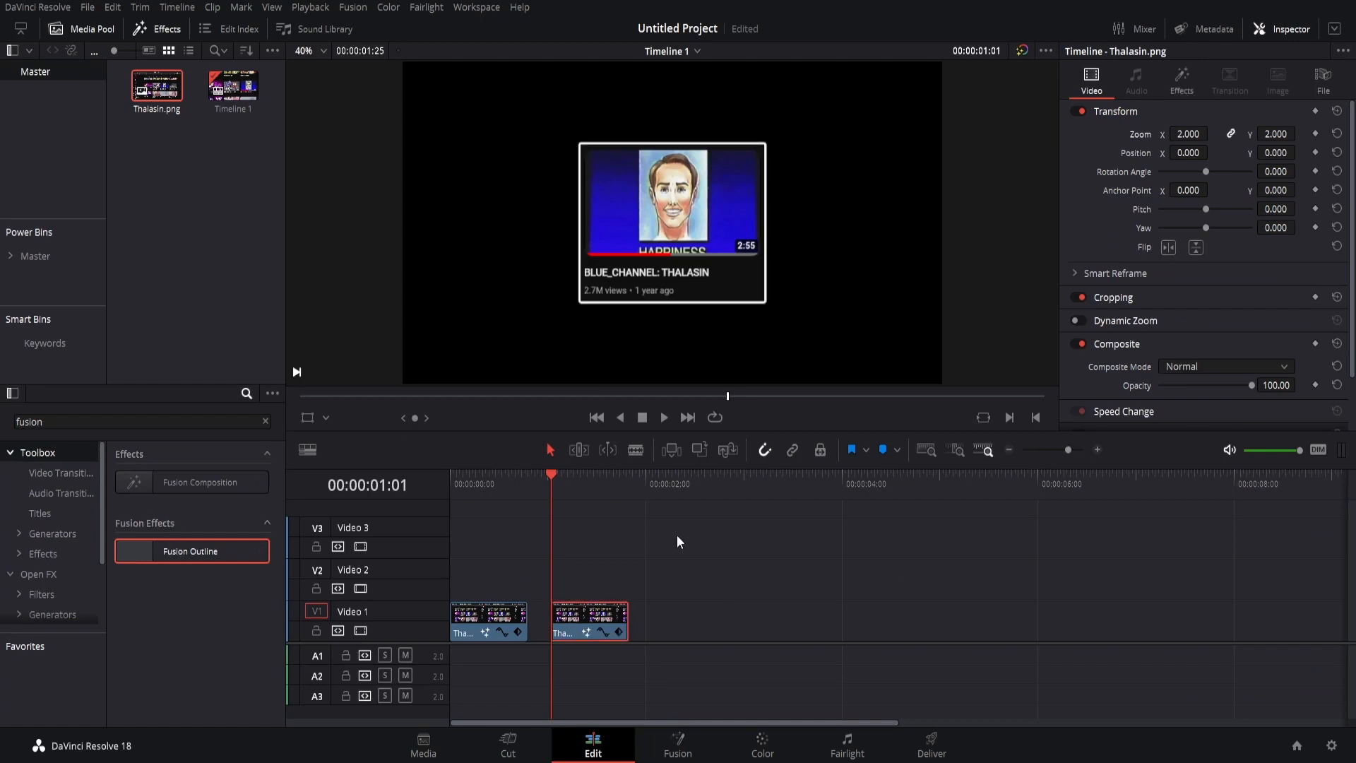
key(ctrl+s)
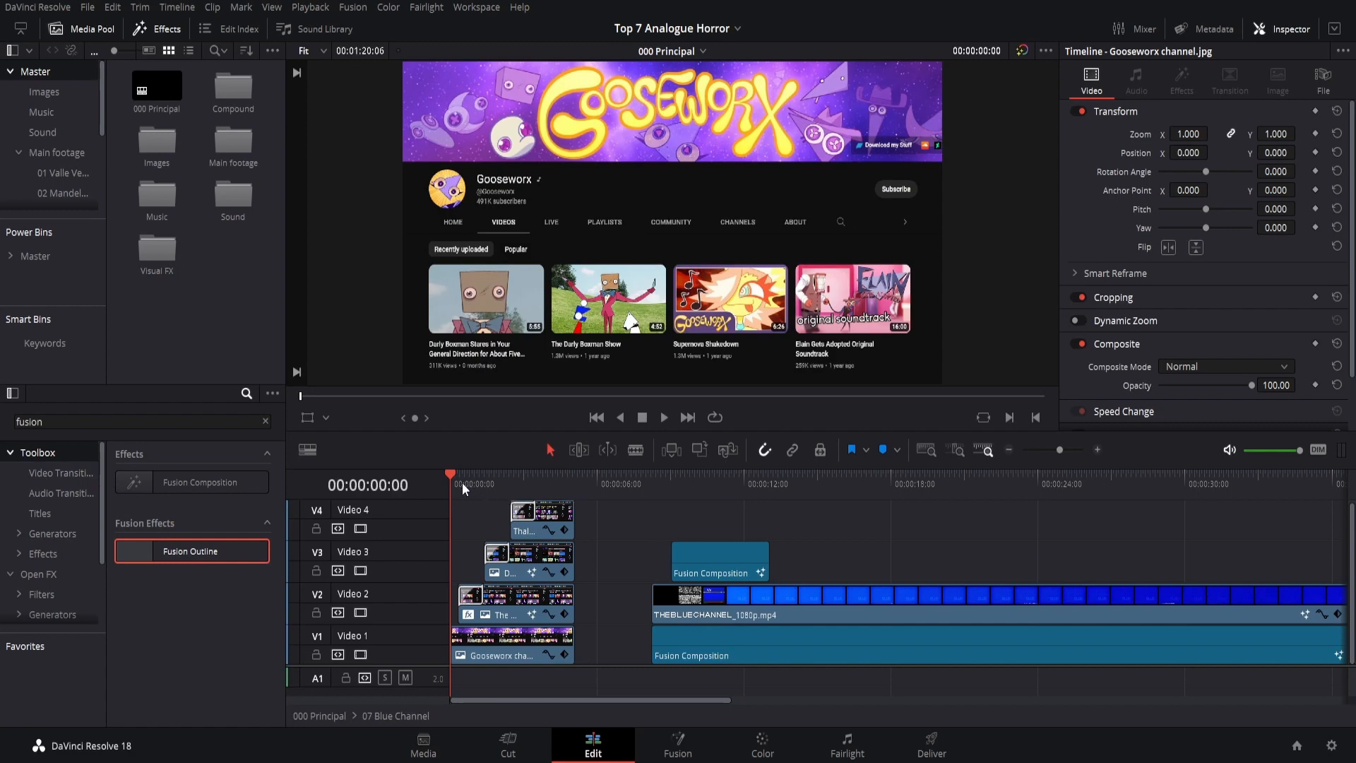
Step: Preview the thumbnail animation at the start of the Top 7 Analogue Horror timeline and inspect the Thalasin clip's Fusion nodes
drag(475, 481, 552, 474)
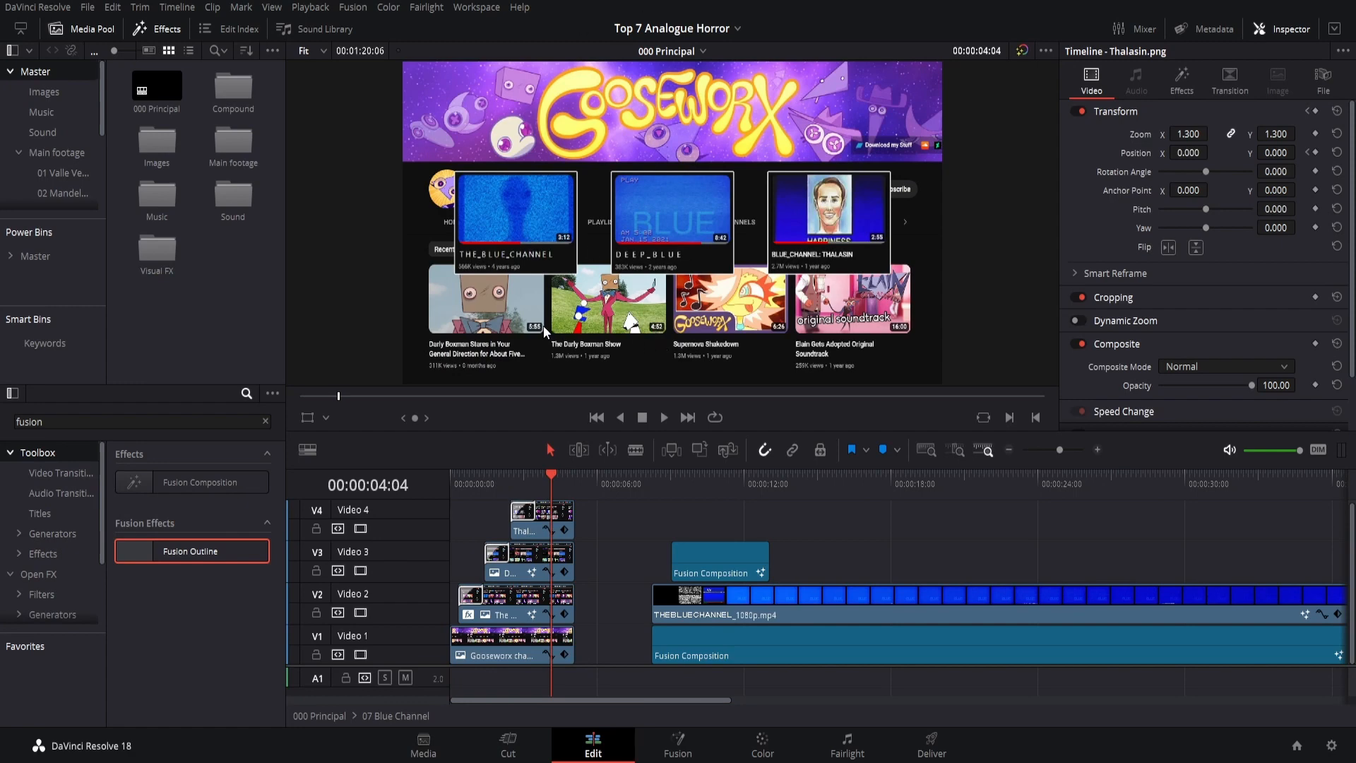
click(460, 481)
key(space)
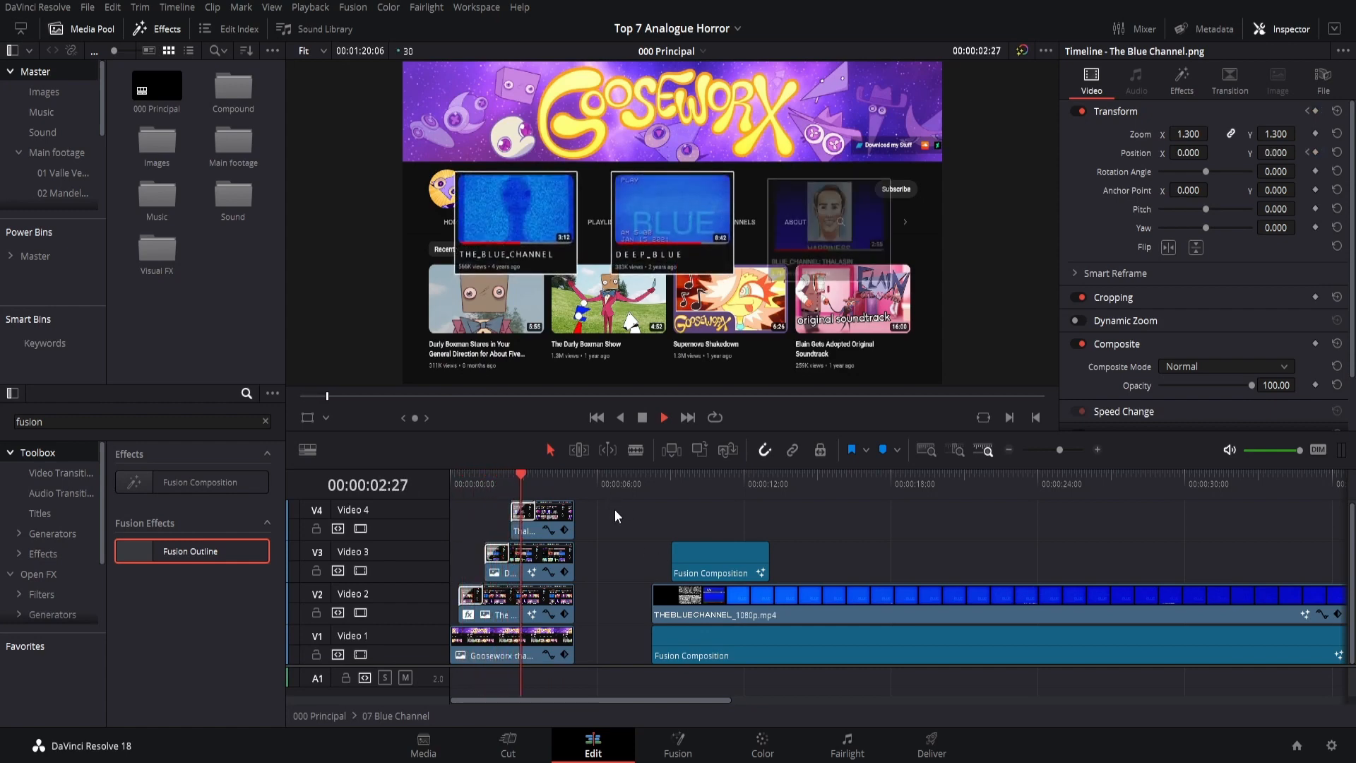
key(space)
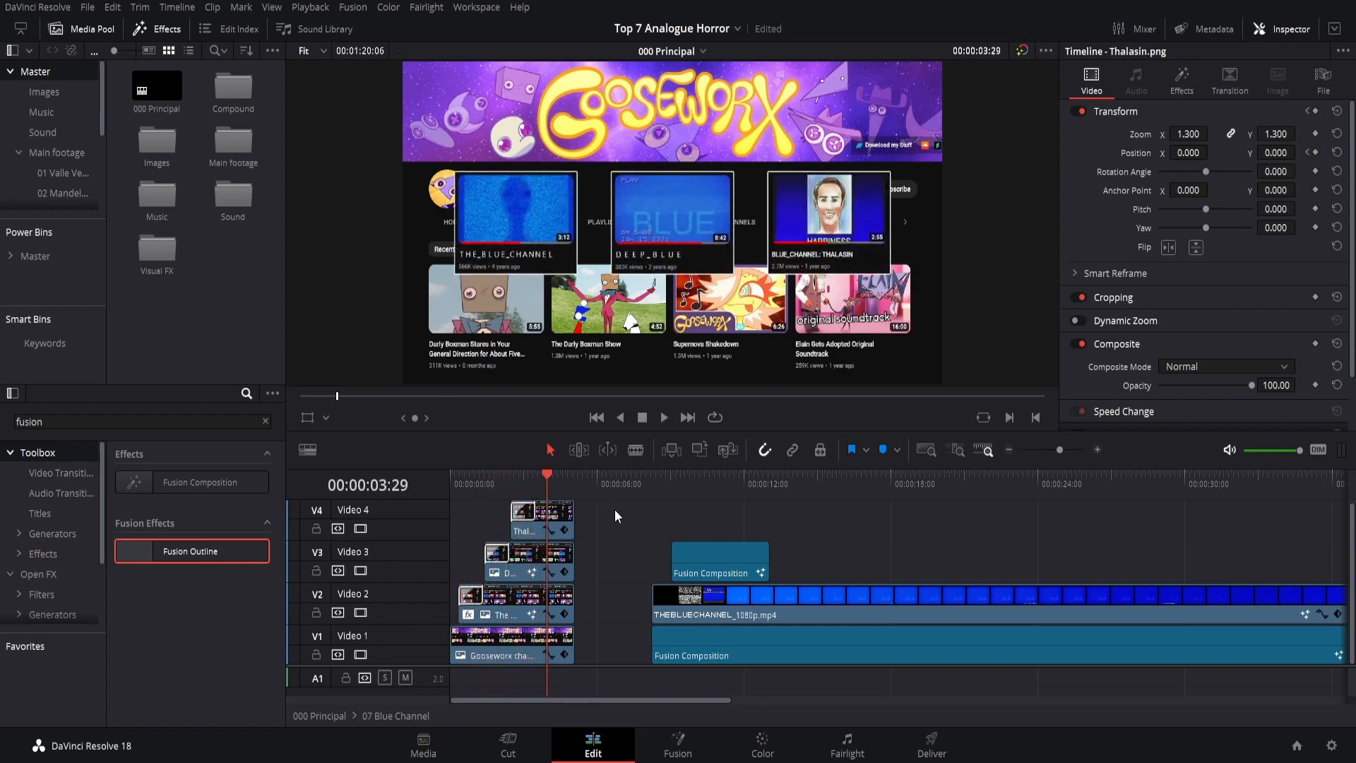
click(680, 742)
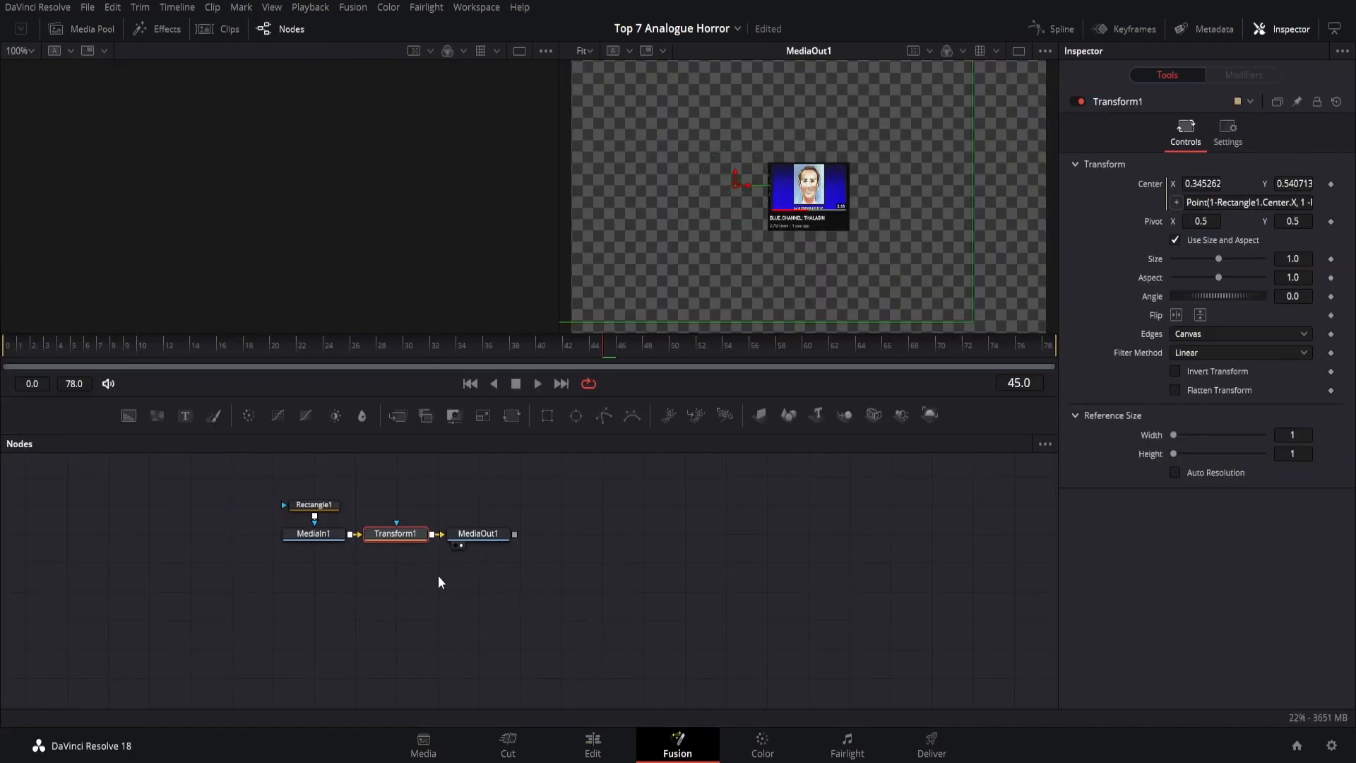
key(shift+4)
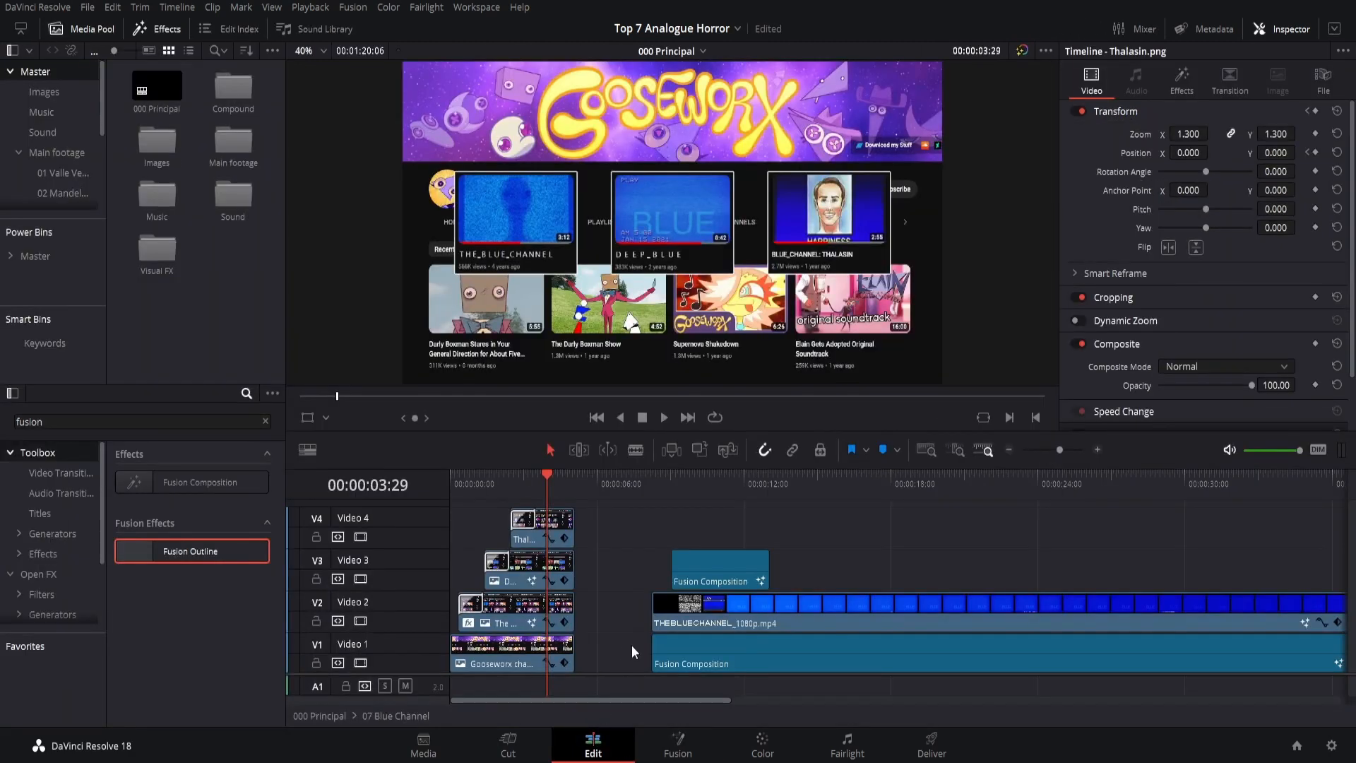